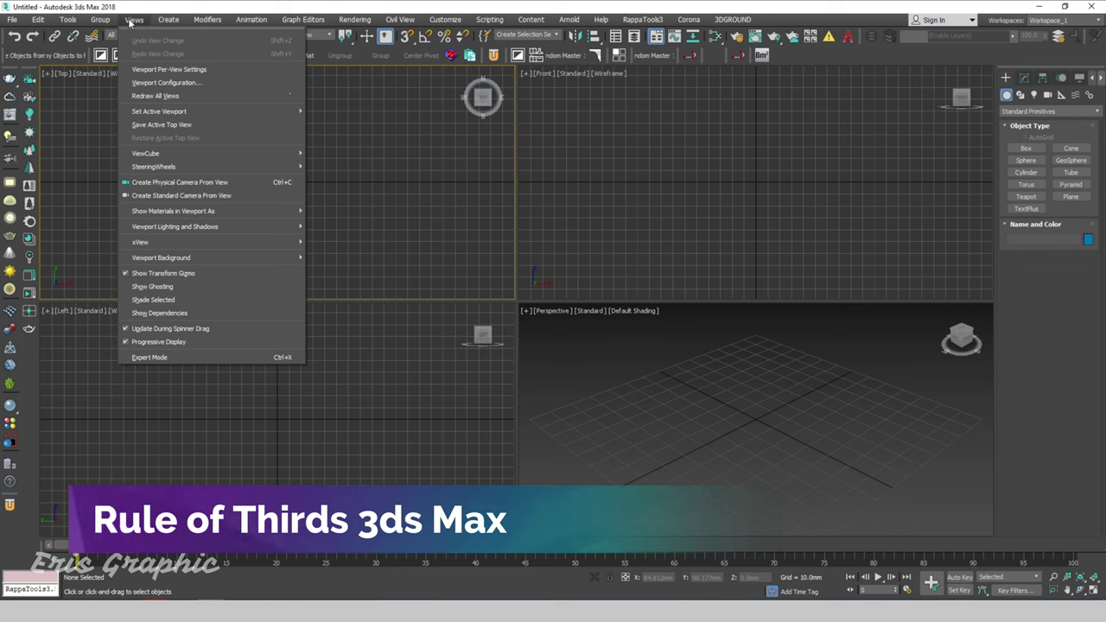
- In Safe Frames, unlink and enable Action Safe at 66/0 and Title Safe at 0/66
{"action": "left_click", "coordinate": [215, 93]}
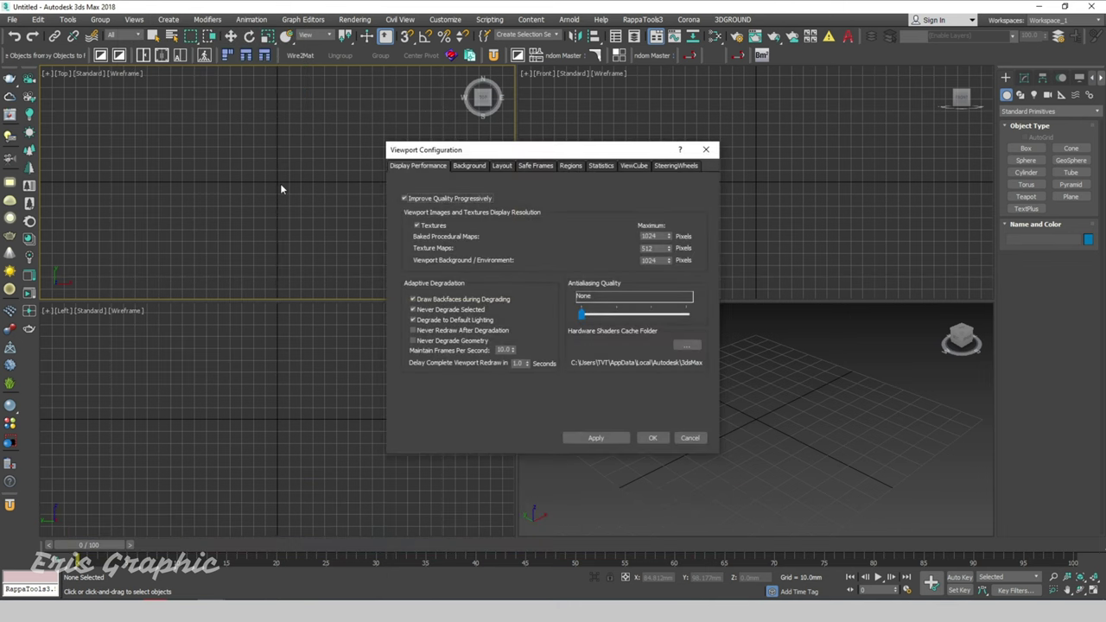
{"action": "left_click", "coordinate": [464, 167]}
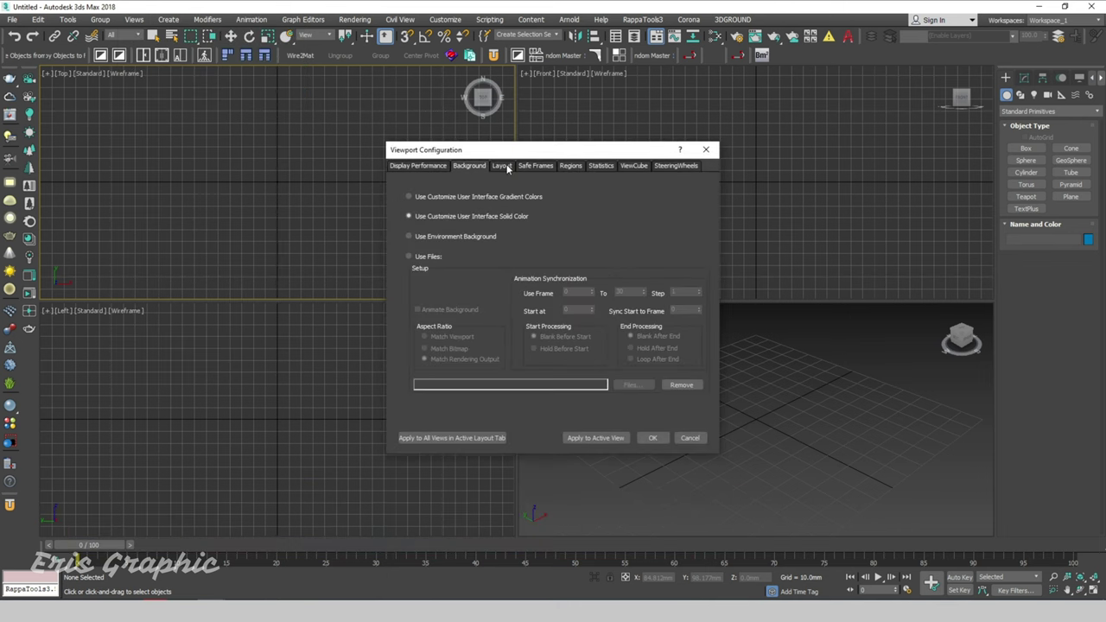
{"action": "left_click", "coordinate": [506, 167]}
{"action": "left_click", "coordinate": [535, 166]}
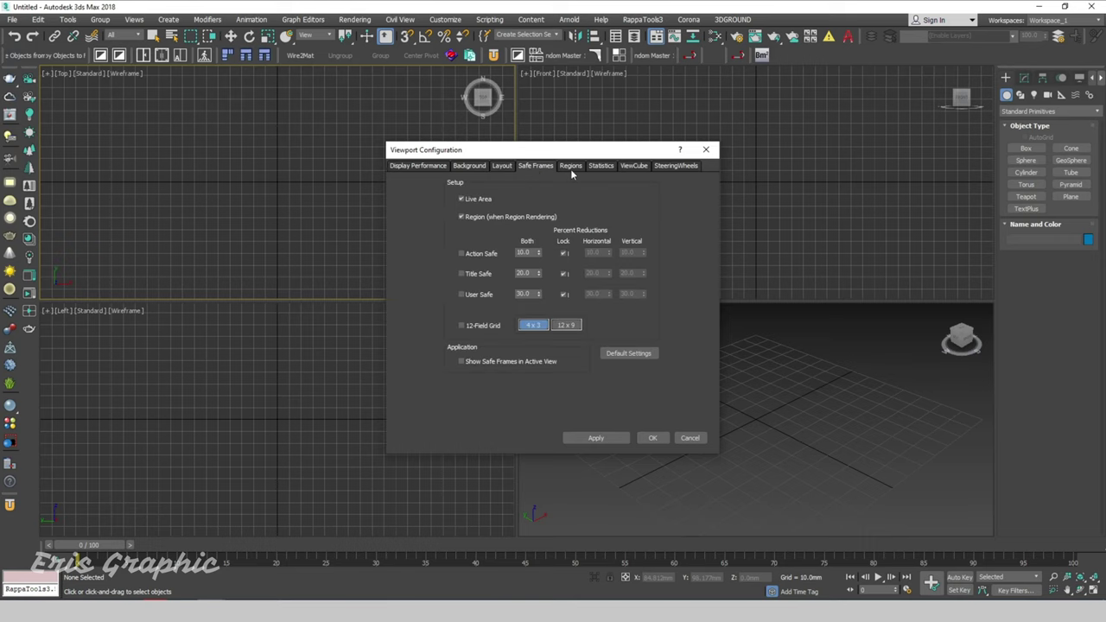
{"action": "left_click", "coordinate": [564, 254]}
{"action": "left_click", "coordinate": [564, 275]}
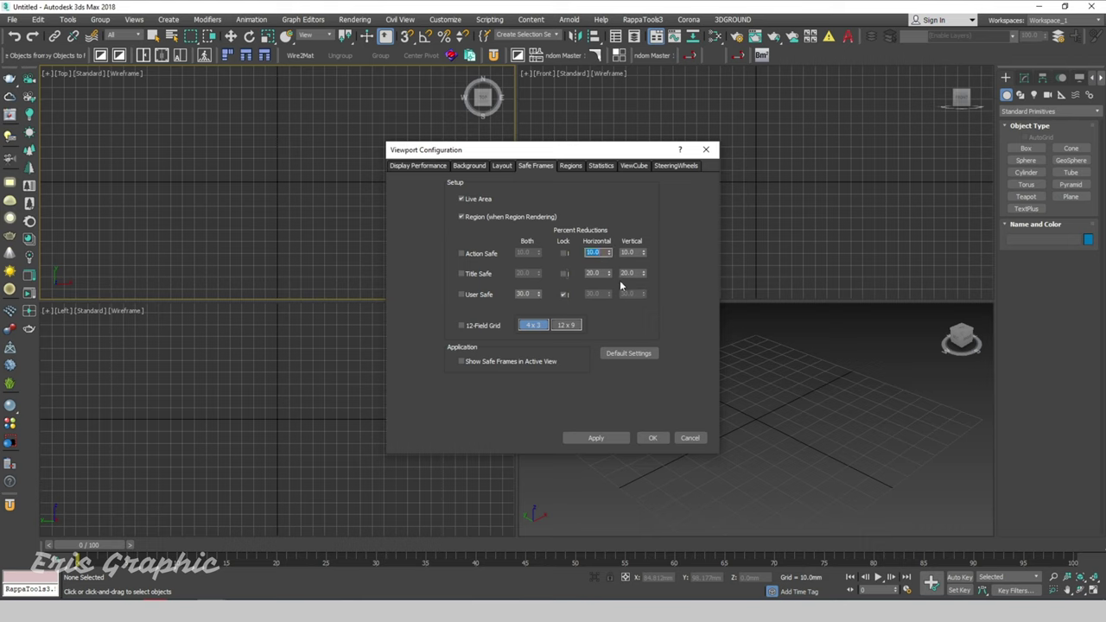
{"action": "type", "text": "66"}
{"action": "double_click", "coordinate": [632, 252]}
{"action": "key", "text": "Tab"}
{"action": "key", "text": "Tab"}
{"action": "left_click", "coordinate": [468, 252]}
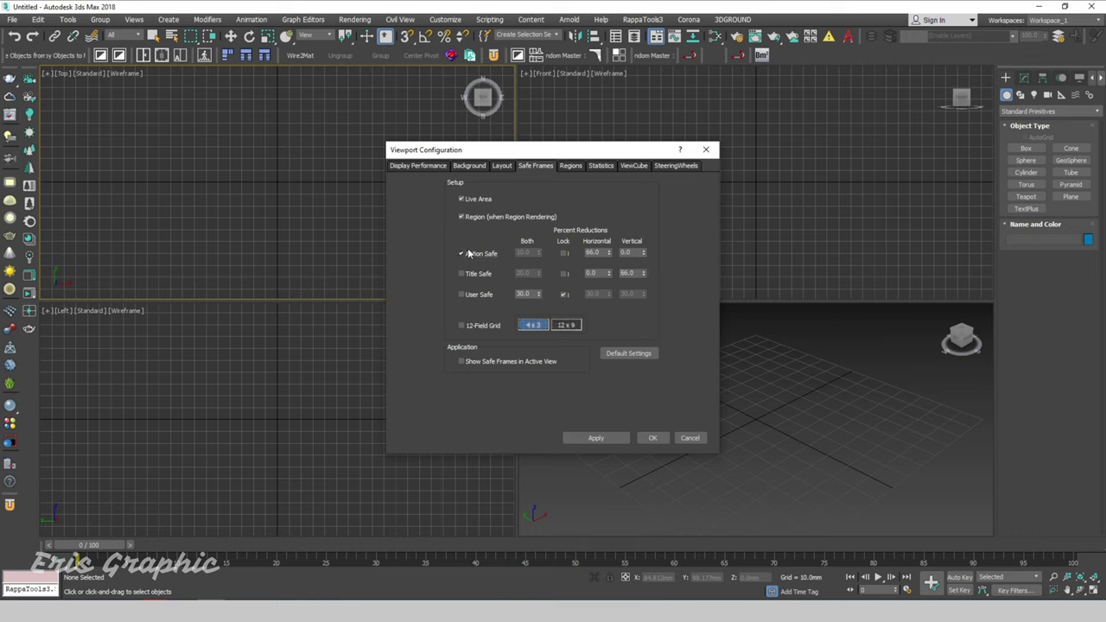
{"action": "left_click", "coordinate": [653, 437]}
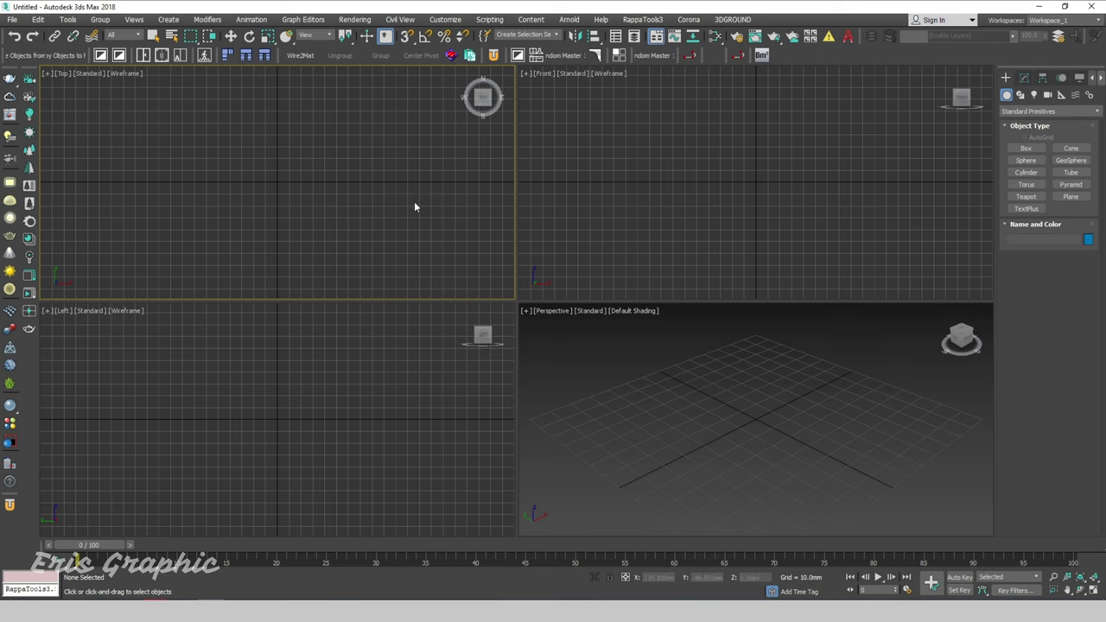
- Show the thirds guides in the Top view and turn the Front view into a Top view
{"action": "key", "text": "shift+f"}
{"action": "left_click", "coordinate": [412, 377]}
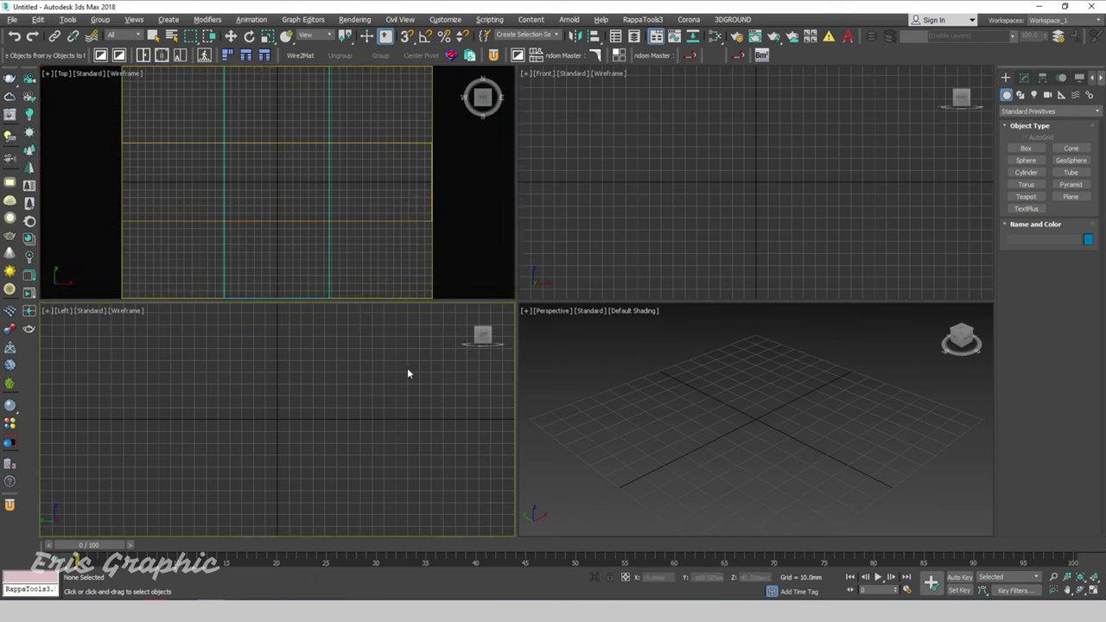
{"action": "left_click", "coordinate": [683, 218]}
{"action": "left_click", "coordinate": [421, 404]}
{"action": "left_click", "coordinate": [731, 212]}
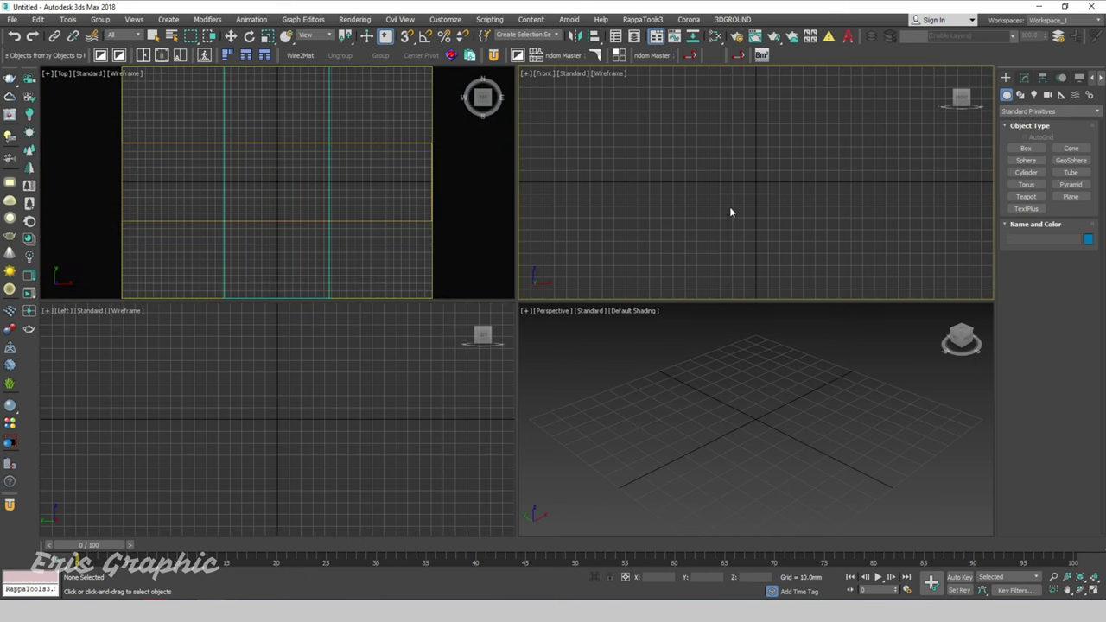
{"action": "key", "text": "y"}
{"action": "key", "text": "t"}
{"action": "scroll", "coordinate": [701, 256], "scroll_direction": "down", "scroll_amount": 3}
{"action": "scroll", "coordinate": [710, 312], "scroll_direction": "down", "scroll_amount": 4}
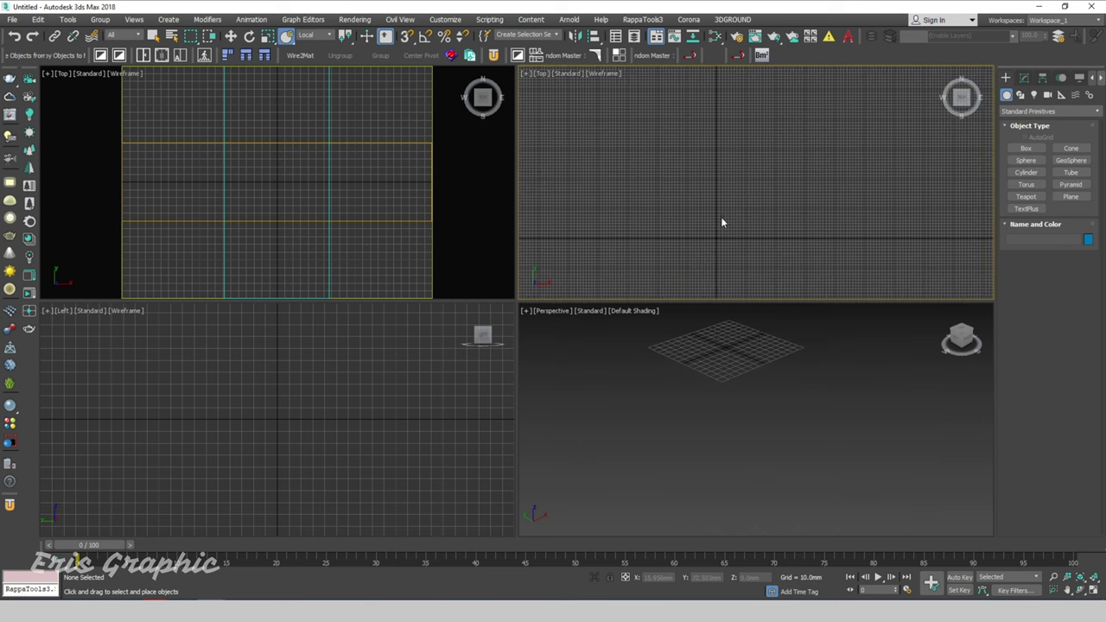
- Show the thirds guides in the second Top, Perspective and Left views
{"action": "key", "text": "shift+f"}
{"action": "left_click", "coordinate": [743, 388]}
{"action": "key", "text": "shift+f"}
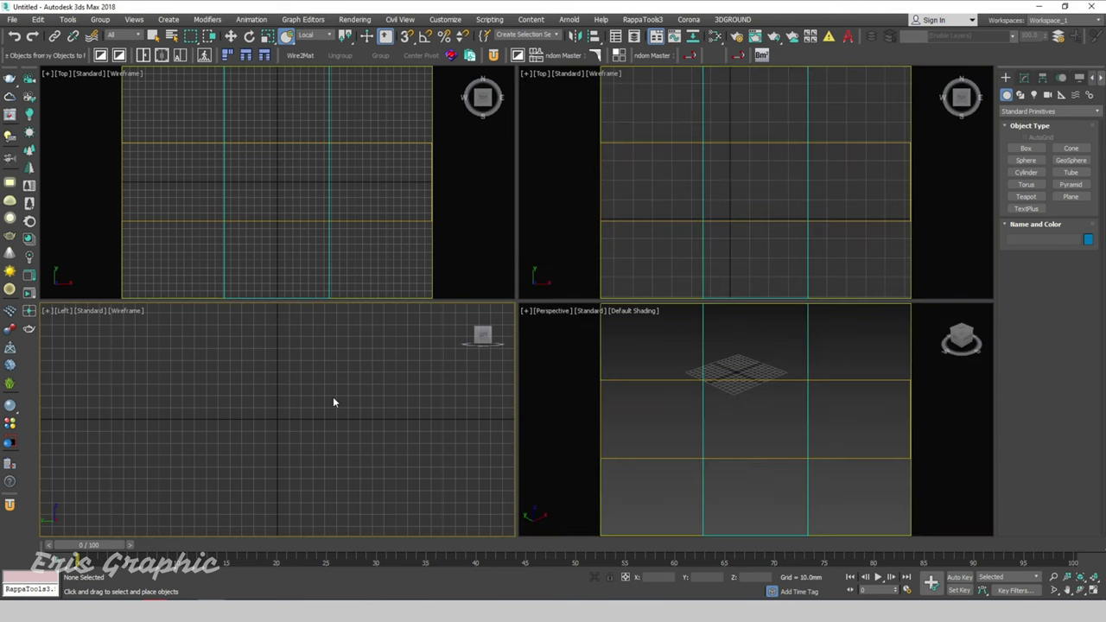
{"action": "left_click", "coordinate": [332, 402]}
{"action": "key", "text": "shift+f"}
{"action": "left_click", "coordinate": [647, 233]}
{"action": "left_click", "coordinate": [637, 414]}
- Maximize the Perspective view, orbit it, and bring up the camera creation types
{"action": "key", "text": "alt+w"}
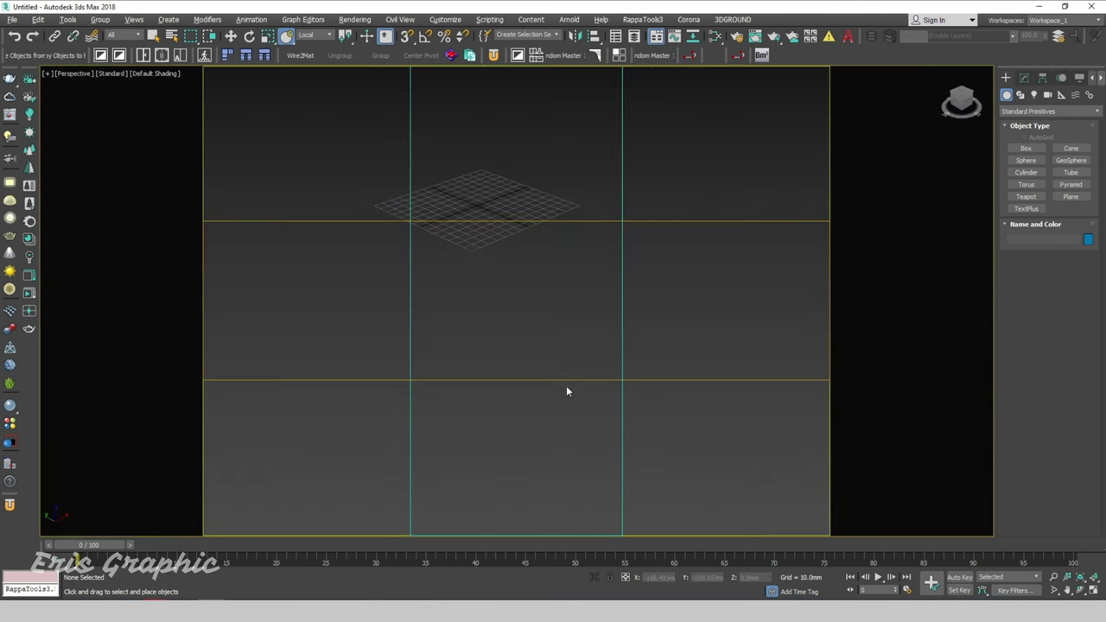
{"action": "middle_click_drag", "start_coordinate": [567, 392], "coordinate": [532, 277], "text": "alt"}
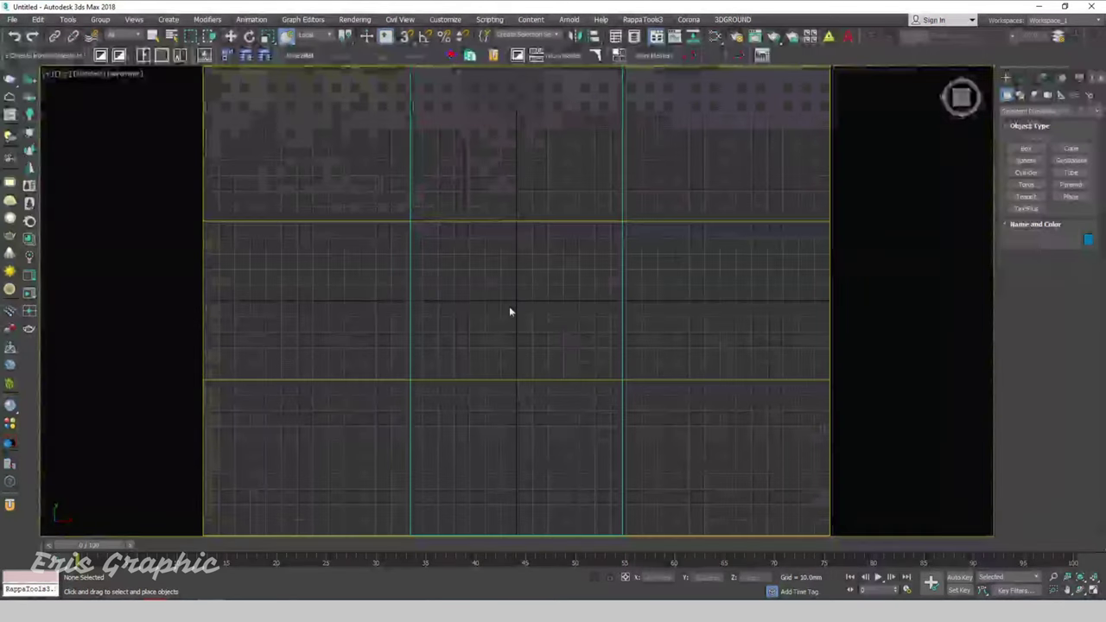
{"action": "left_click", "coordinate": [1025, 79]}
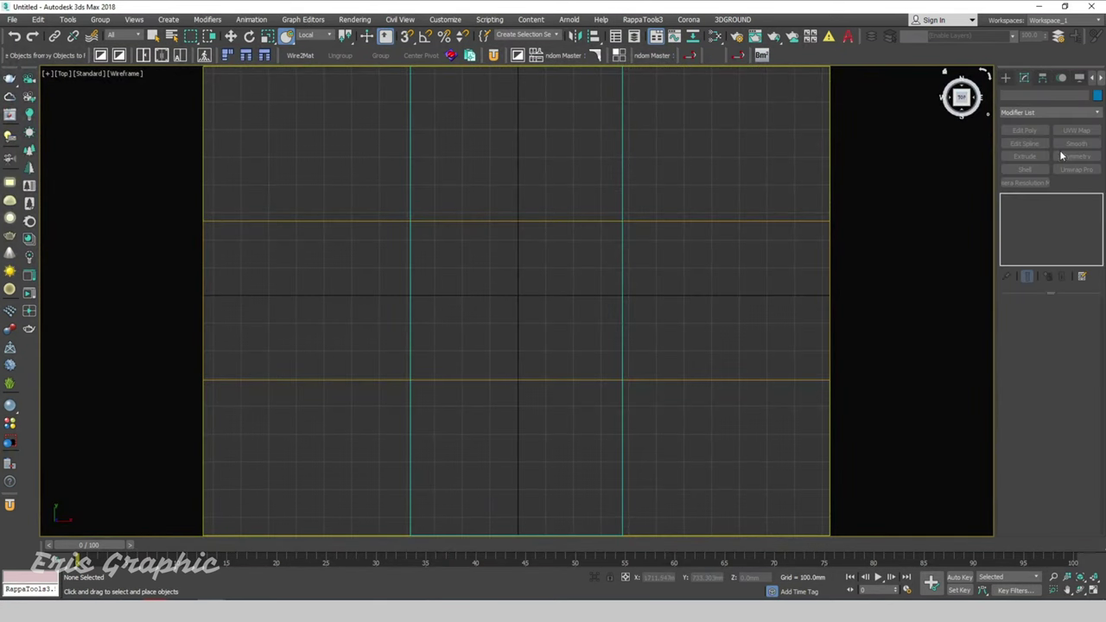
{"action": "left_click", "coordinate": [1006, 78]}
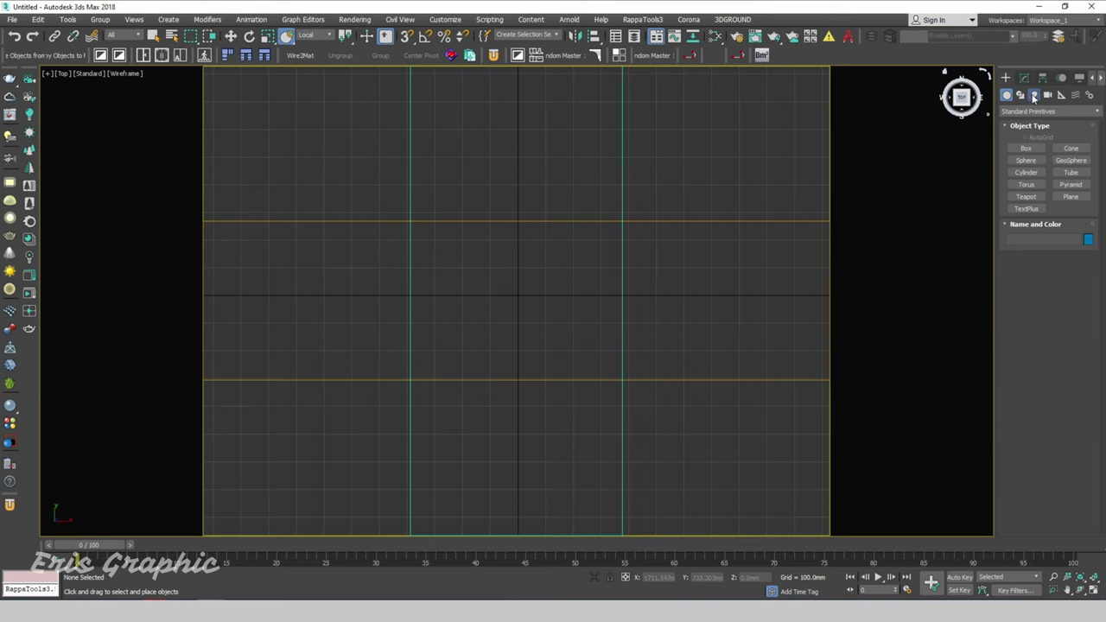
{"action": "left_click", "coordinate": [1047, 95]}
- Place a CoronaCam in the Top view aimed toward the top of the view
{"action": "left_click", "coordinate": [1071, 161]}
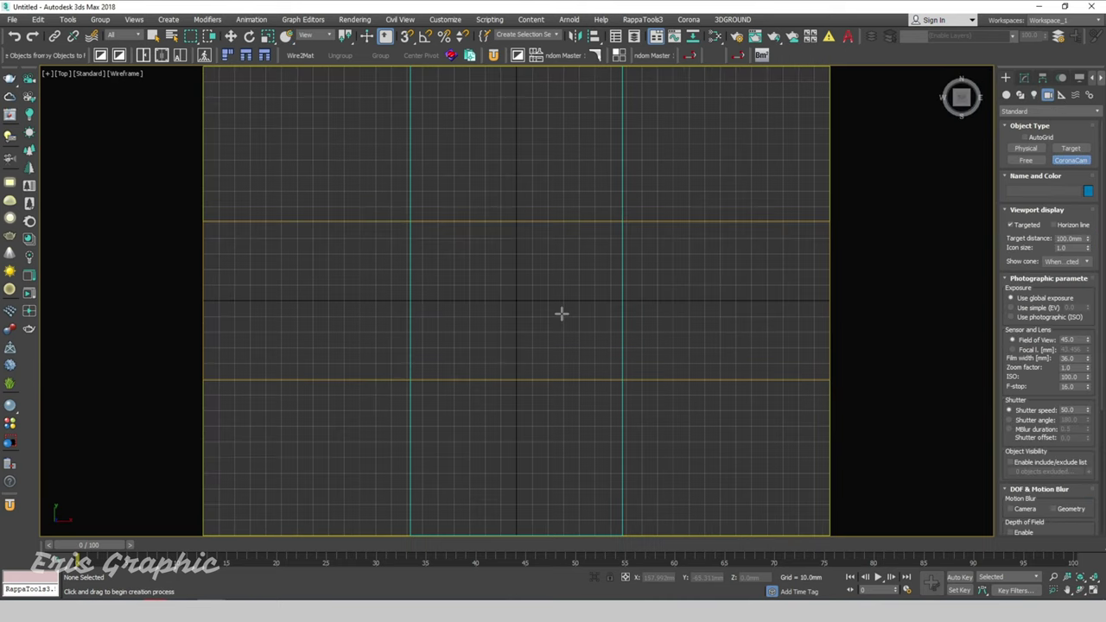
{"action": "scroll", "coordinate": [536, 317], "scroll_direction": "down", "scroll_amount": 3}
{"action": "scroll", "coordinate": [521, 325], "scroll_direction": "down", "scroll_amount": 3}
{"action": "key", "text": "shift+f"}
{"action": "scroll", "coordinate": [521, 345], "scroll_direction": "down", "scroll_amount": 2}
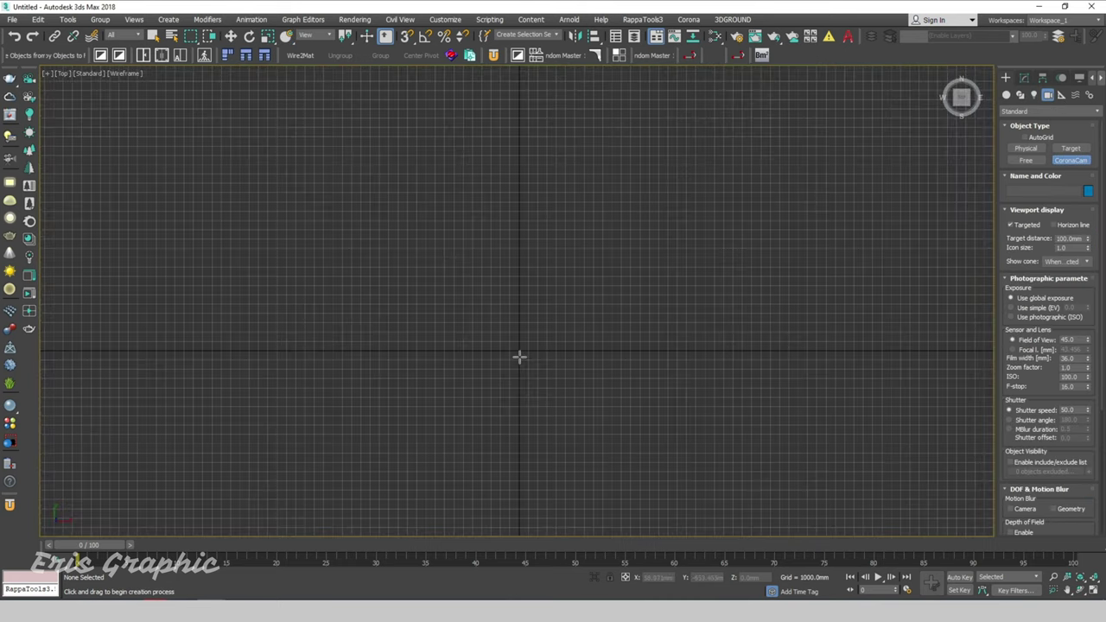
{"action": "scroll", "coordinate": [519, 356], "scroll_direction": "down", "scroll_amount": 1}
{"action": "scroll", "coordinate": [539, 400], "scroll_direction": "down", "scroll_amount": 1}
{"action": "scroll", "coordinate": [525, 349], "scroll_direction": "down", "scroll_amount": 1}
{"action": "left_click_drag", "start_coordinate": [534, 420], "coordinate": [528, 132]}
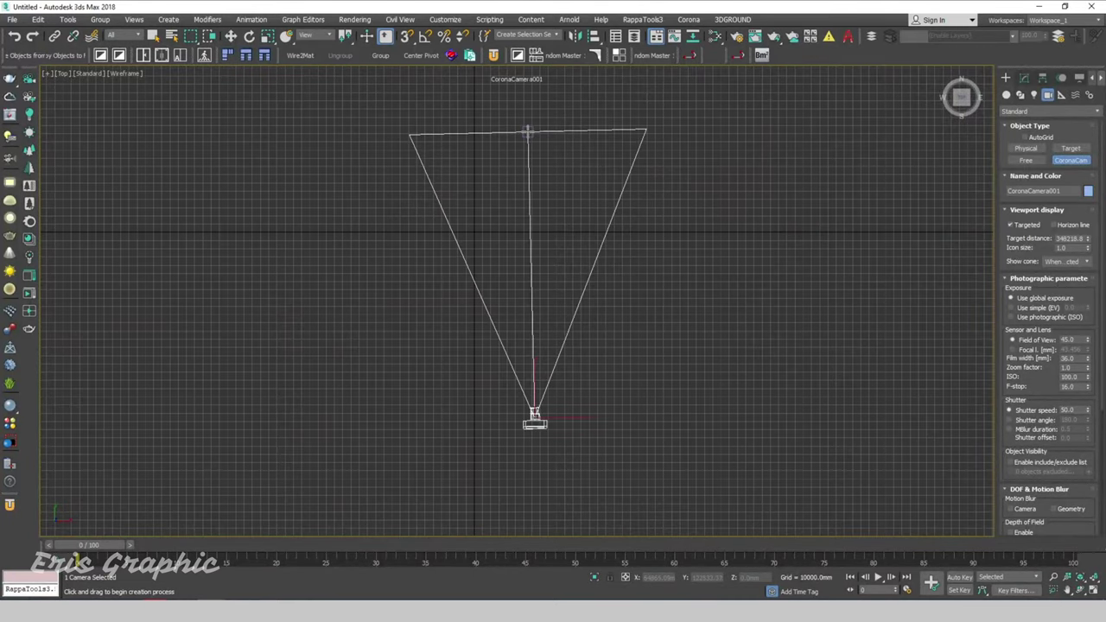
{"action": "right_click", "coordinate": [603, 178]}
- Look through CoronaCamera001 in the top-left view and maximize that camera view
{"action": "left_click", "coordinate": [407, 133]}
{"action": "left_click_drag", "start_coordinate": [383, 98], "coordinate": [642, 497]}
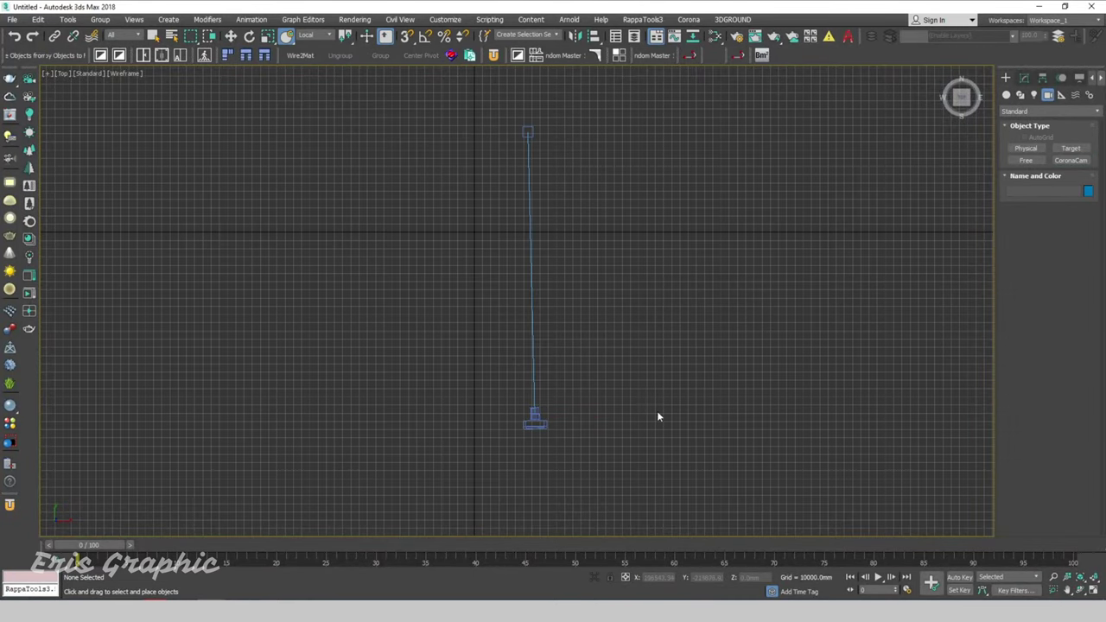
{"action": "left_click_drag", "start_coordinate": [481, 401], "coordinate": [482, 401]}
{"action": "left_click", "coordinate": [692, 380]}
{"action": "key", "text": "alt+w"}
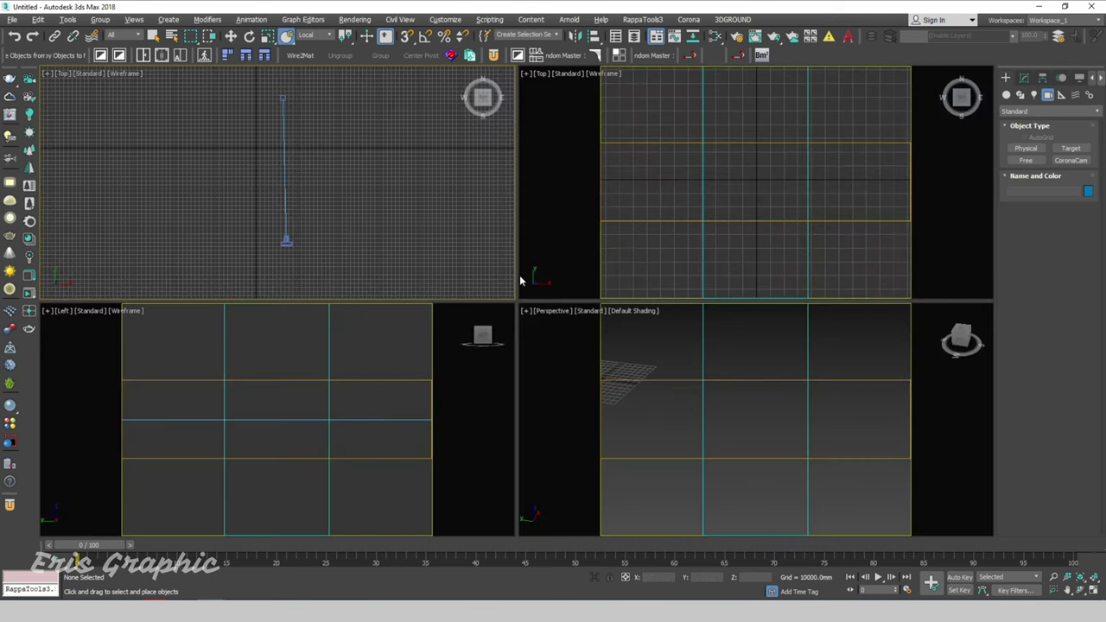
{"action": "key", "text": "c"}
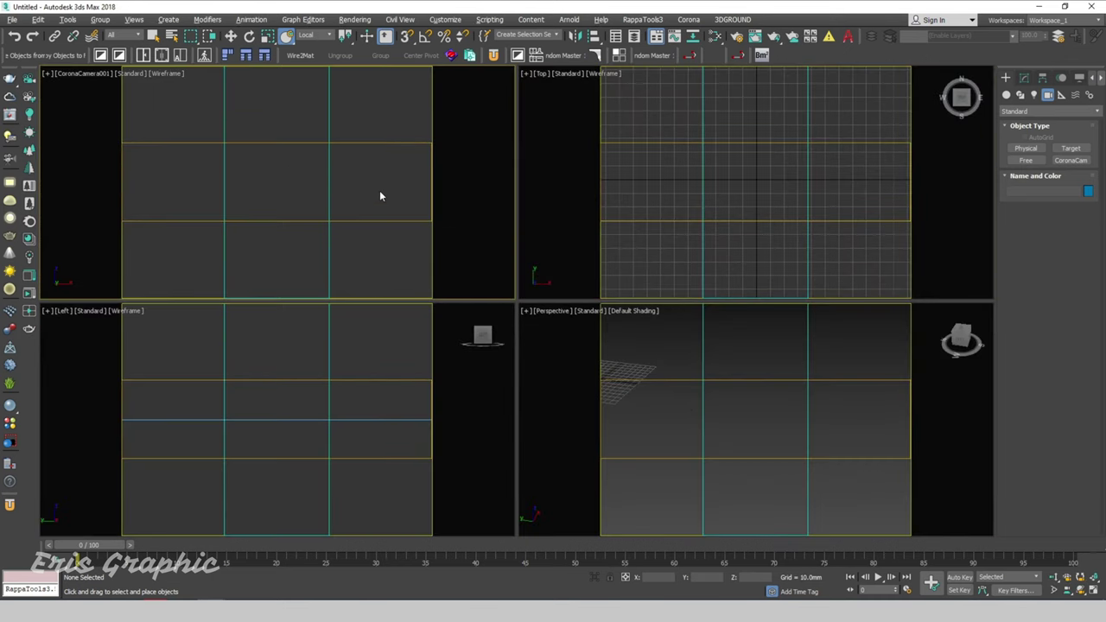
{"action": "key", "text": "alt+w"}
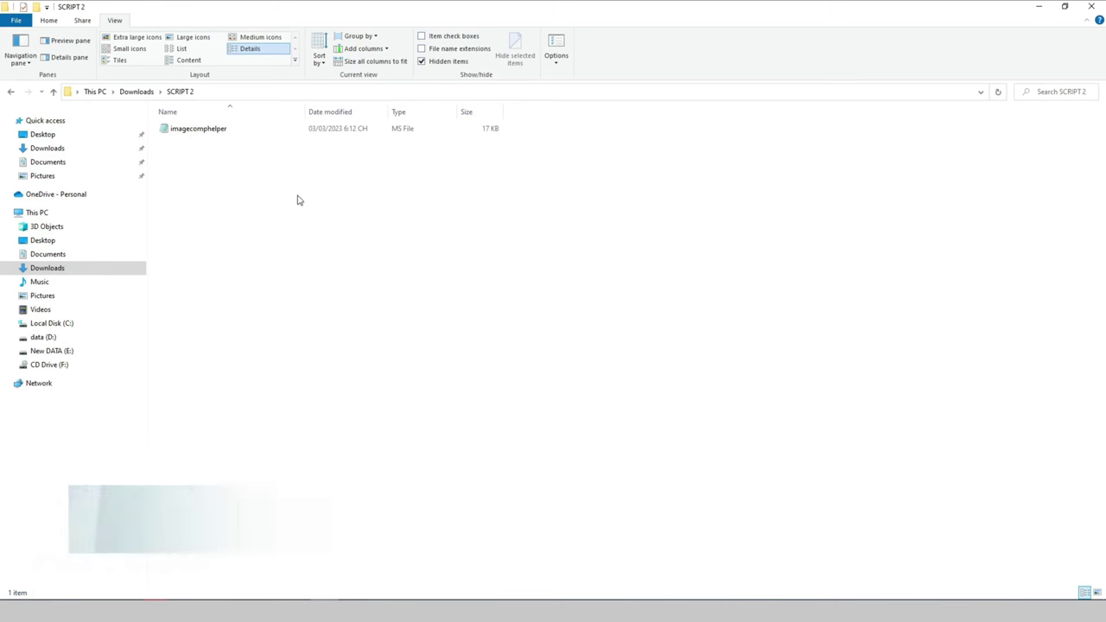
- Copy the imagecomphelper script file
{"action": "left_click", "coordinate": [220, 130]}
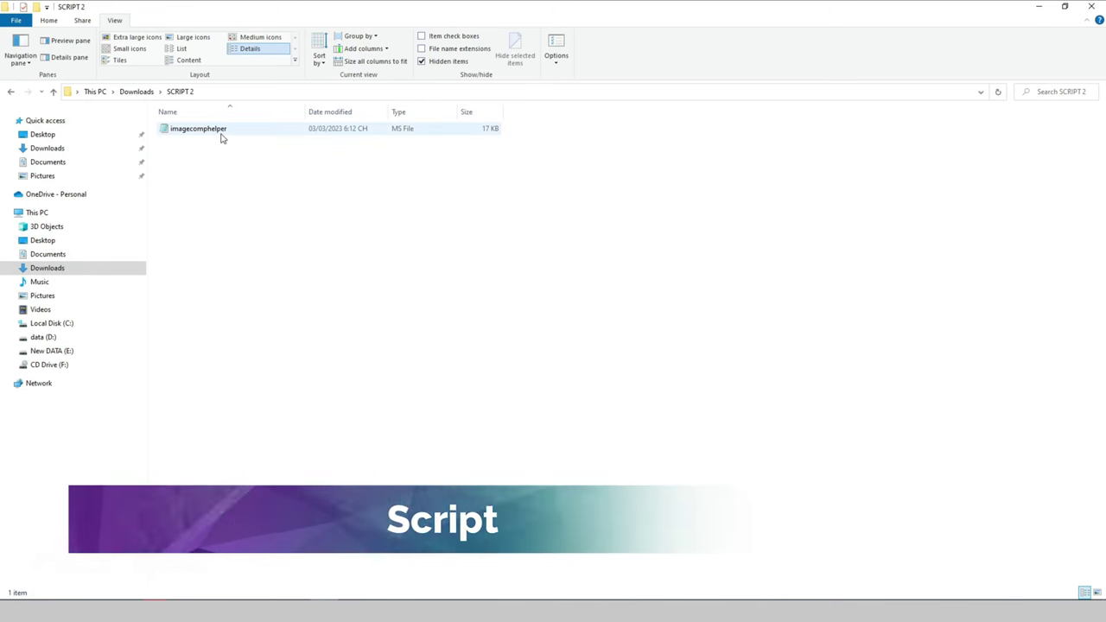
{"action": "right_click", "coordinate": [220, 132]}
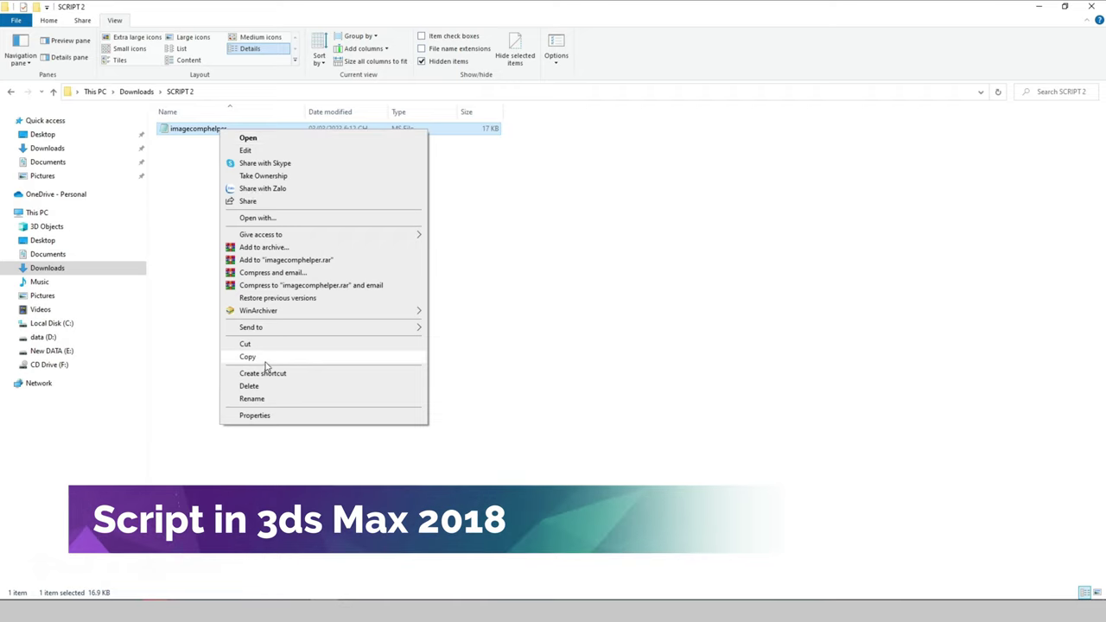
{"action": "left_click", "coordinate": [336, 355]}
{"action": "left_click", "coordinate": [337, 366]}
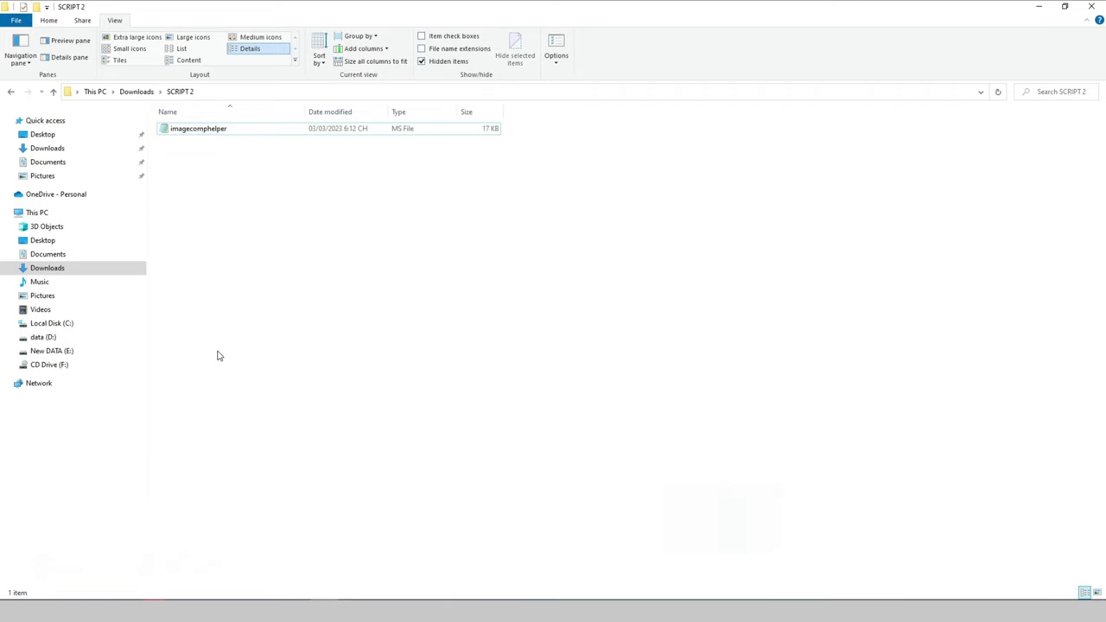
- Paste the script into C:\Program Files\Autodesk\3ds Max 2018\scripts
{"action": "left_click", "coordinate": [69, 325]}
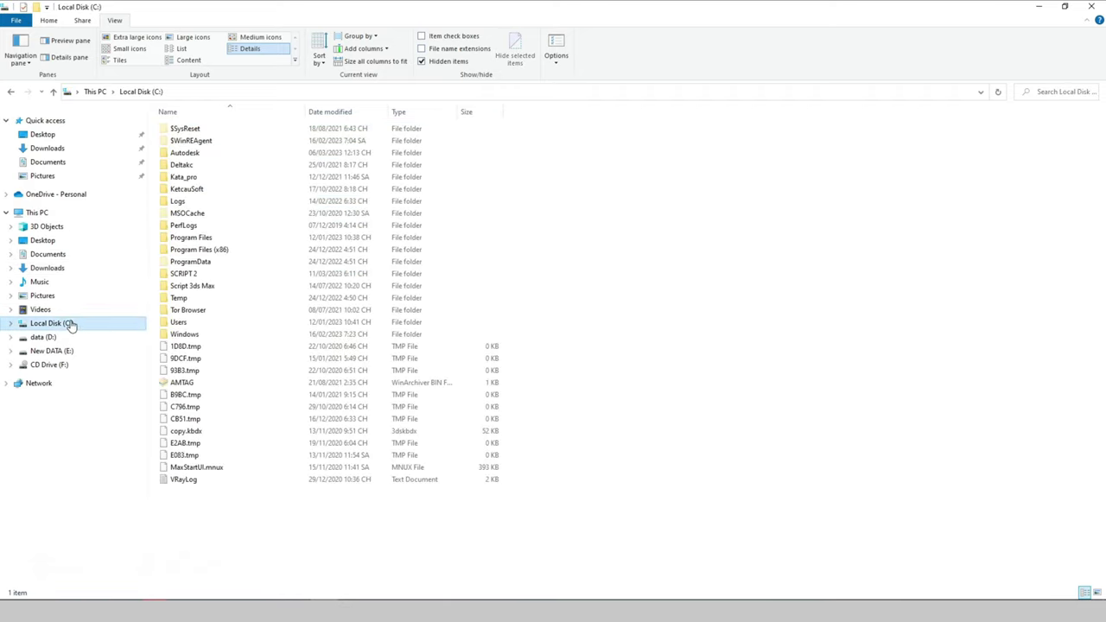
{"action": "double_click", "coordinate": [210, 239]}
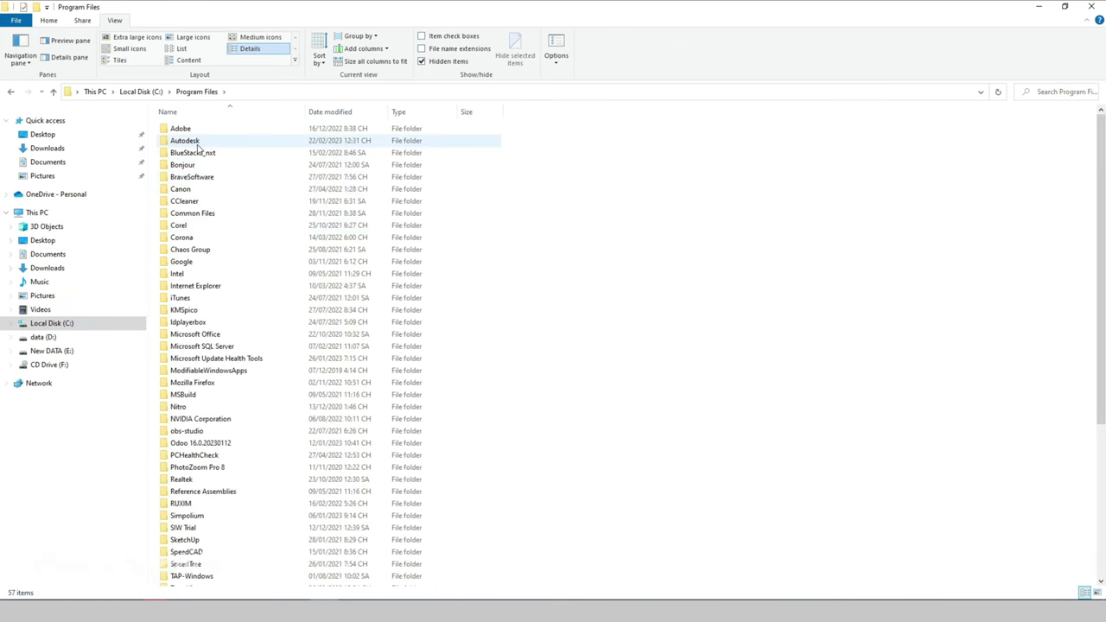
{"action": "double_click", "coordinate": [197, 141]}
{"action": "double_click", "coordinate": [192, 129]}
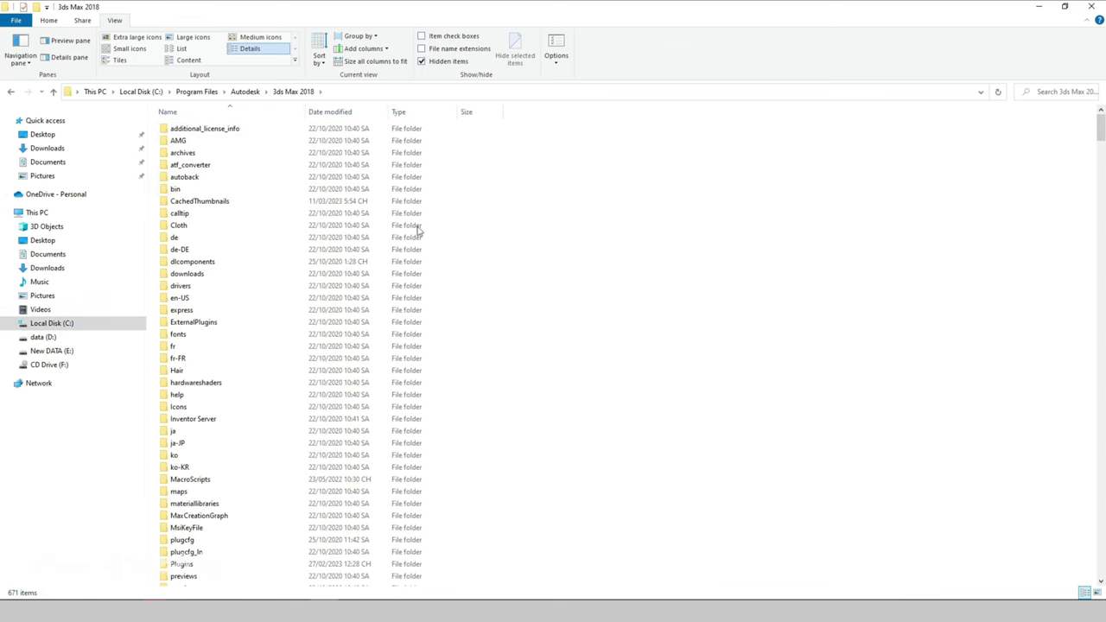
{"action": "key", "text": "s"}
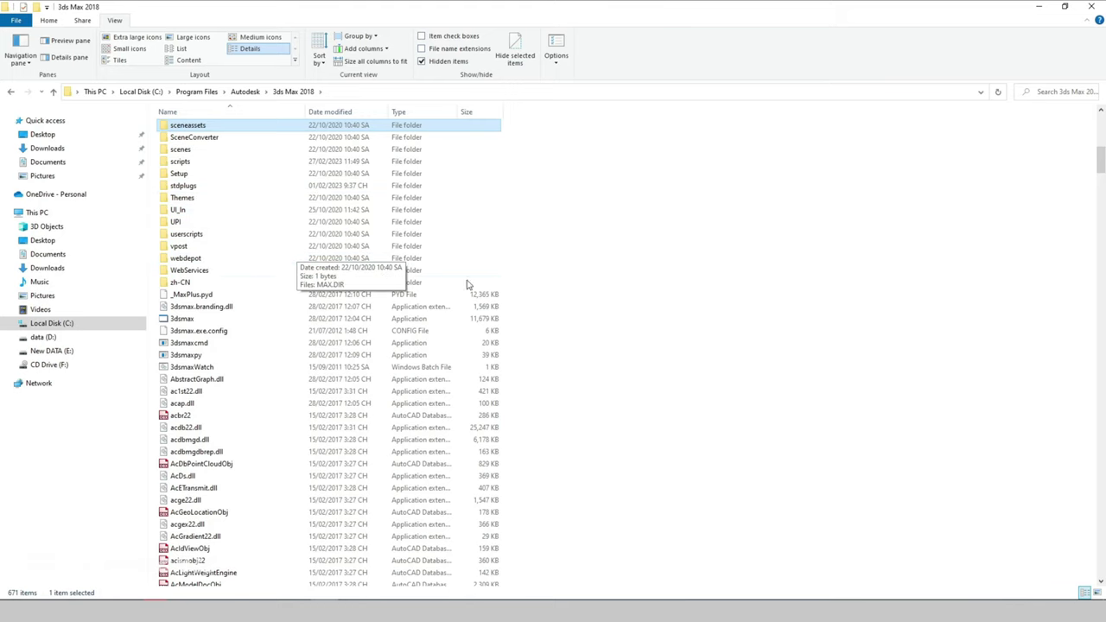
{"action": "left_click", "coordinate": [398, 270]}
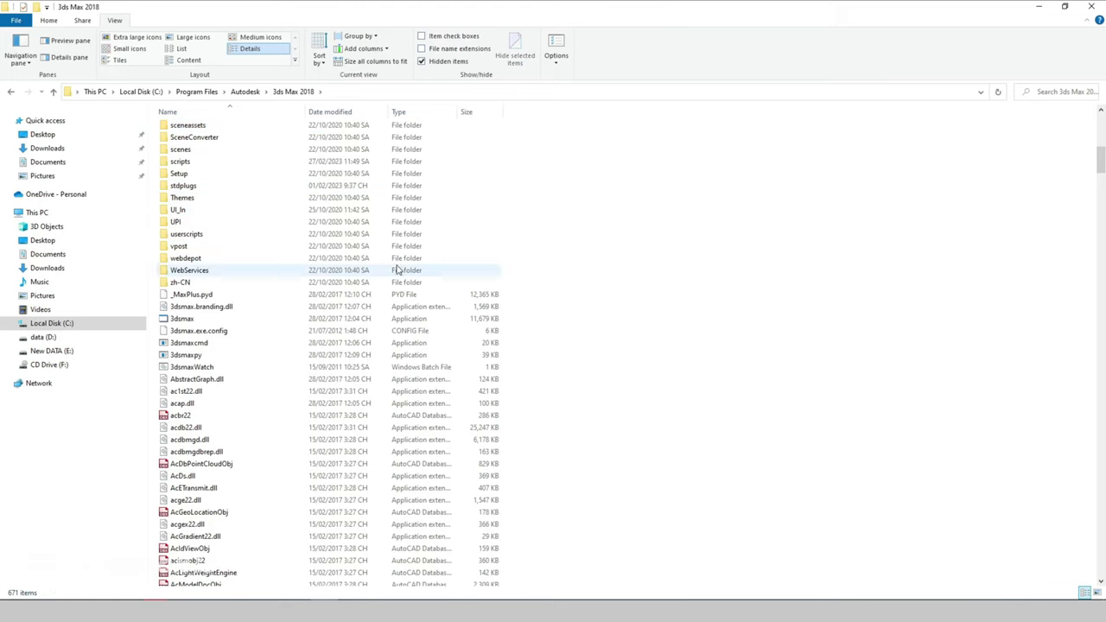
{"action": "double_click", "coordinate": [191, 162]}
{"action": "right_click", "coordinate": [669, 318]}
{"action": "left_click", "coordinate": [712, 402]}
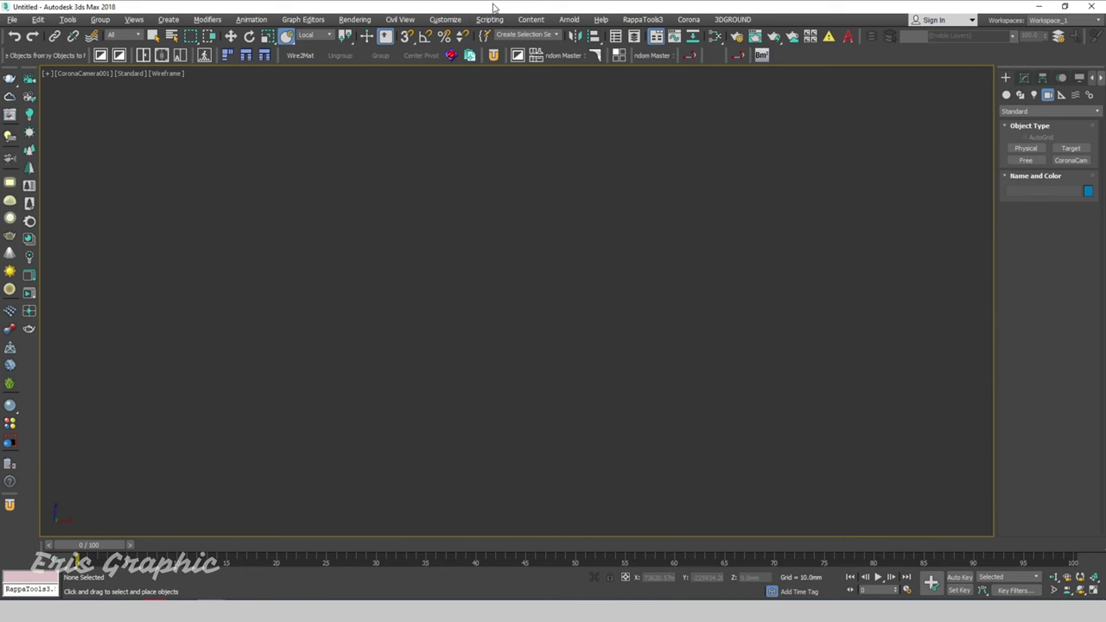
{"action": "left_click", "coordinate": [497, 21]}
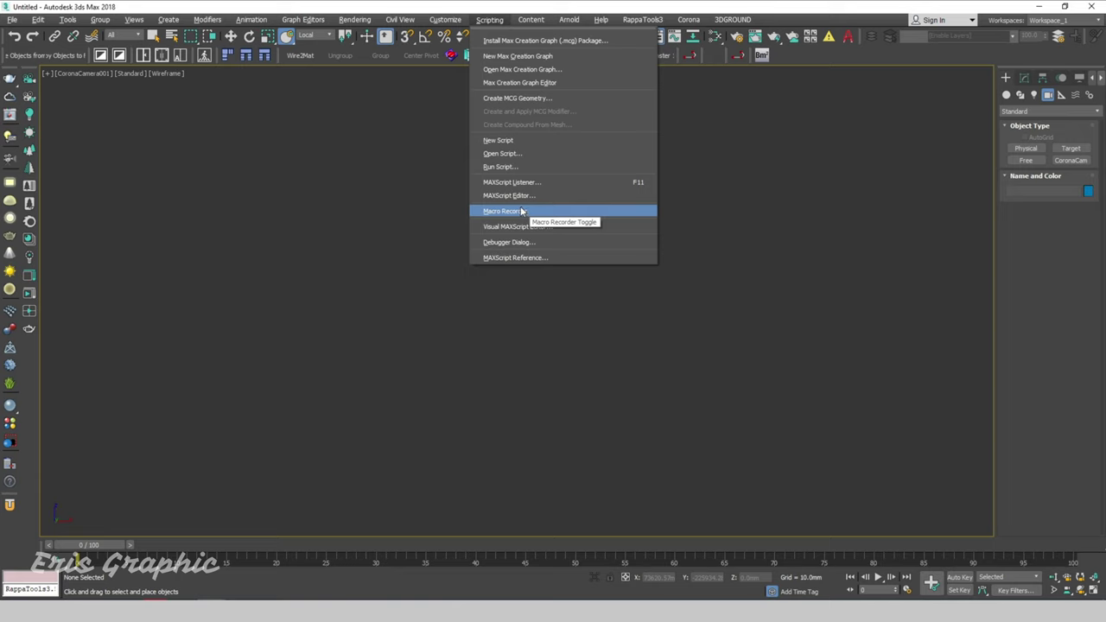
- Run the imagecomphelper script from the scripts folder via Scripting > Run Script
{"action": "left_click", "coordinate": [377, 175]}
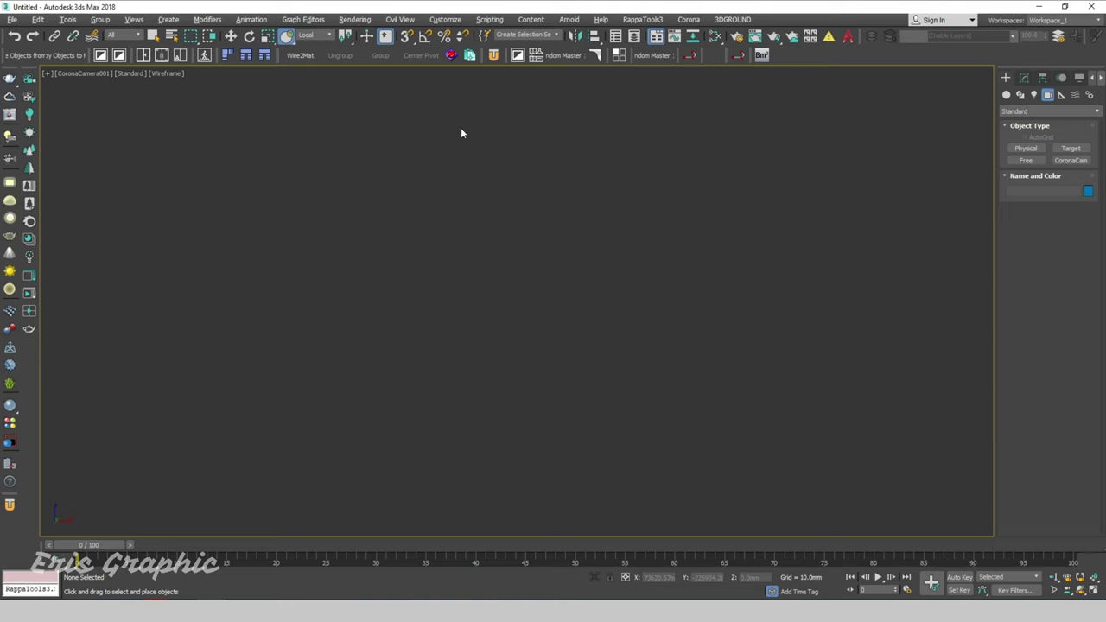
{"action": "left_click", "coordinate": [489, 21]}
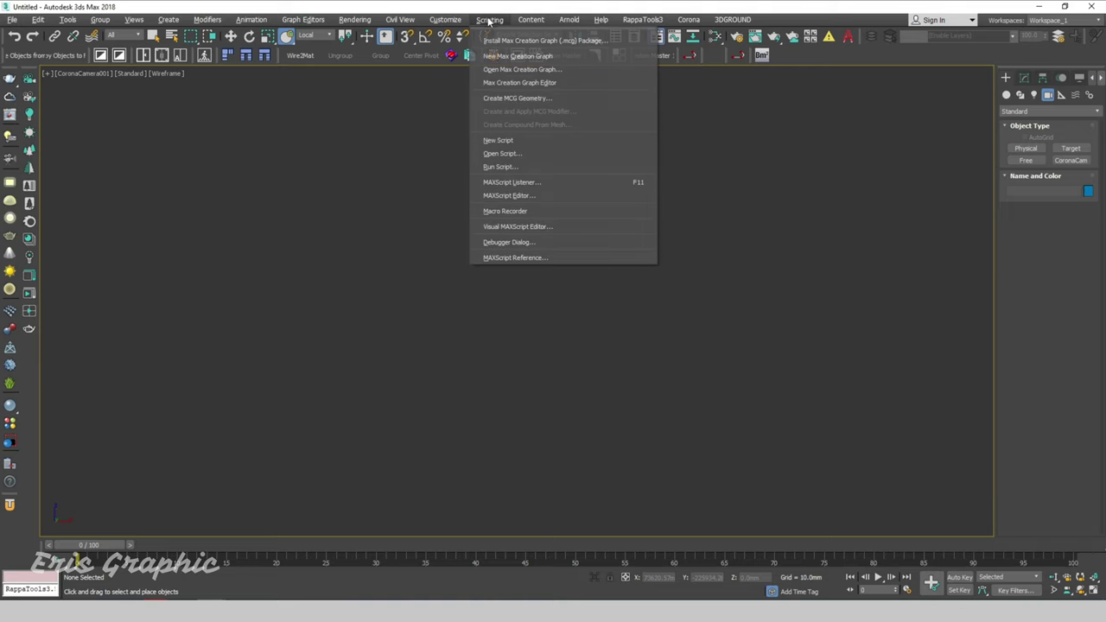
{"action": "left_click", "coordinate": [500, 166]}
{"action": "left_click", "coordinate": [138, 465]}
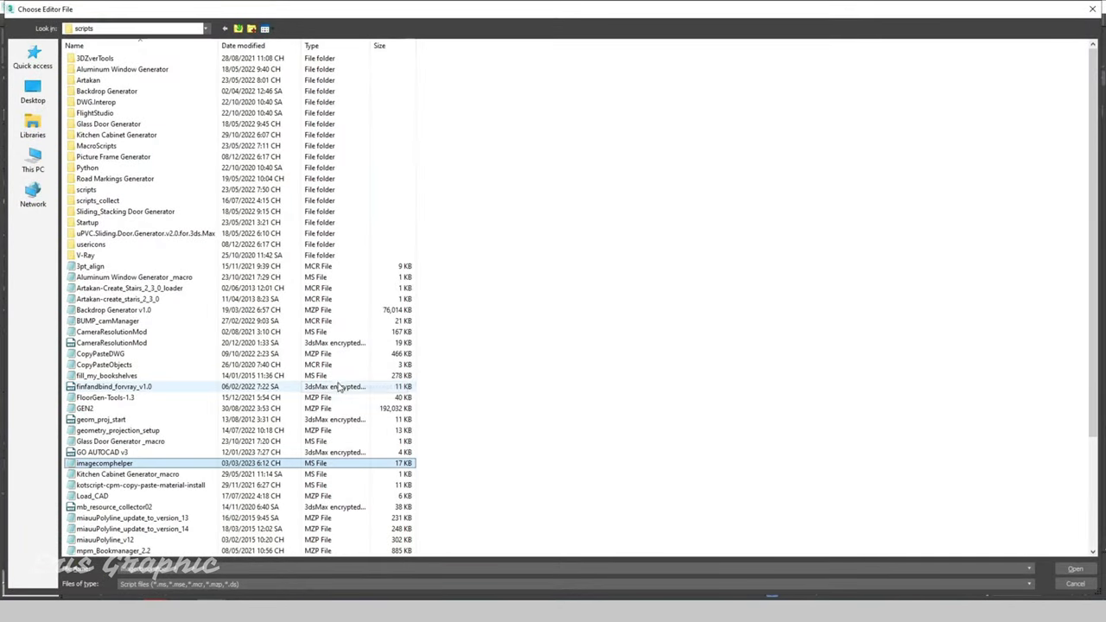
{"action": "left_click", "coordinate": [1082, 569]}
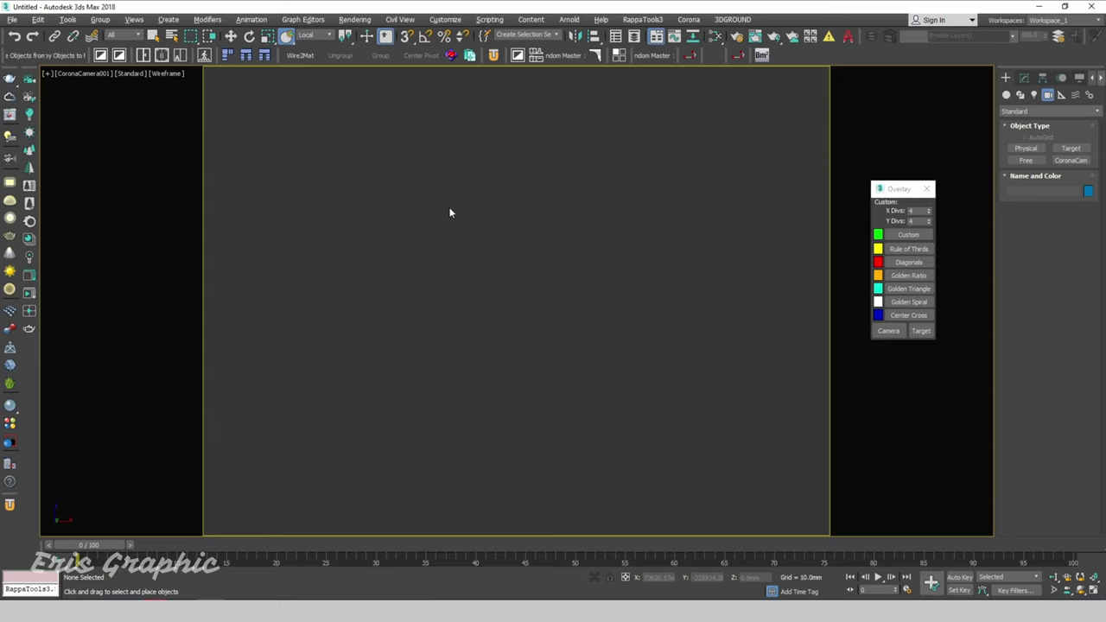
- Preview the Custom, Rule of Thirds, Diagonals and Golden Ratio guides, turning each off
{"action": "left_click", "coordinate": [902, 236]}
{"action": "left_click", "coordinate": [901, 237]}
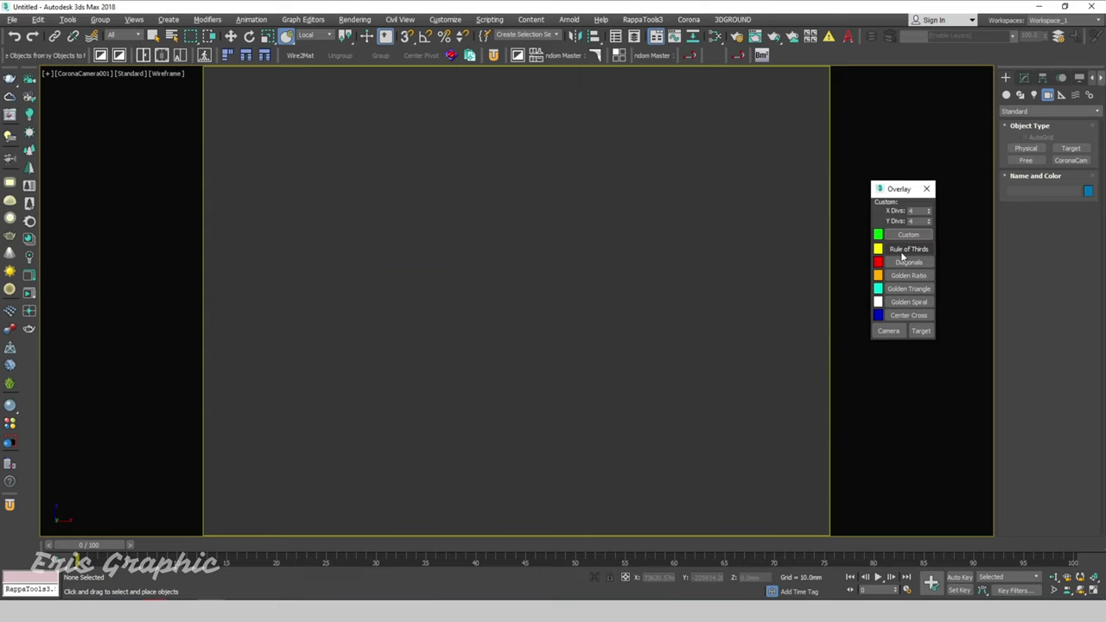
{"action": "left_click", "coordinate": [902, 249]}
{"action": "left_click", "coordinate": [904, 249]}
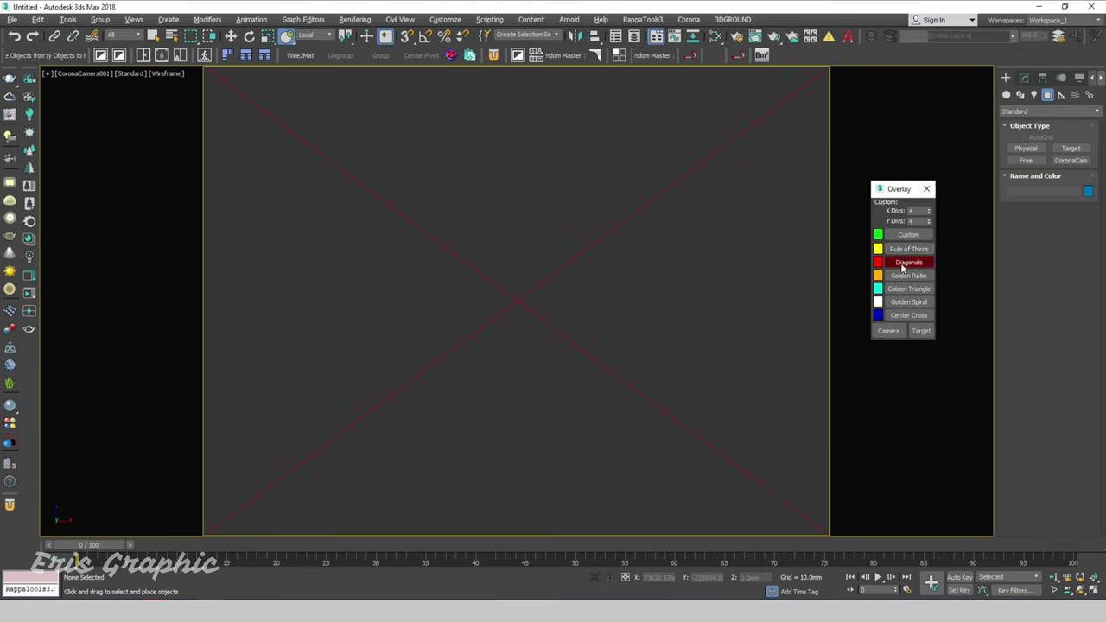
{"action": "left_click", "coordinate": [904, 264]}
{"action": "left_click", "coordinate": [905, 276]}
{"action": "left_click", "coordinate": [905, 276]}
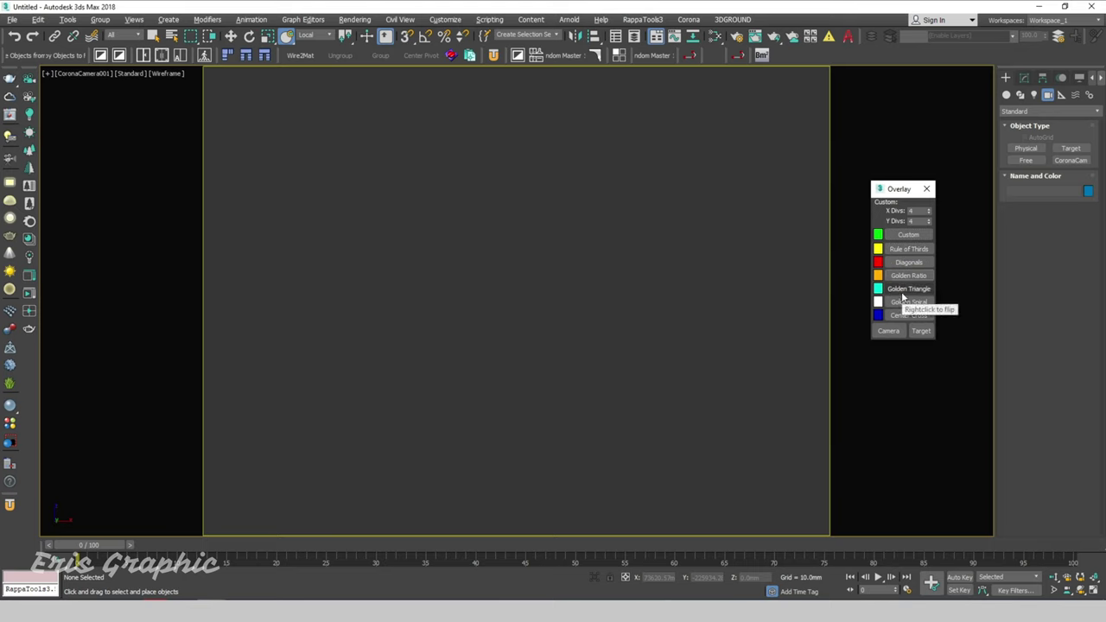
- Preview the Golden Triangle, Golden Spiral and Center Cross guides, turning each off
{"action": "left_click", "coordinate": [903, 293]}
{"action": "left_click", "coordinate": [903, 293]}
{"action": "left_click", "coordinate": [904, 303]}
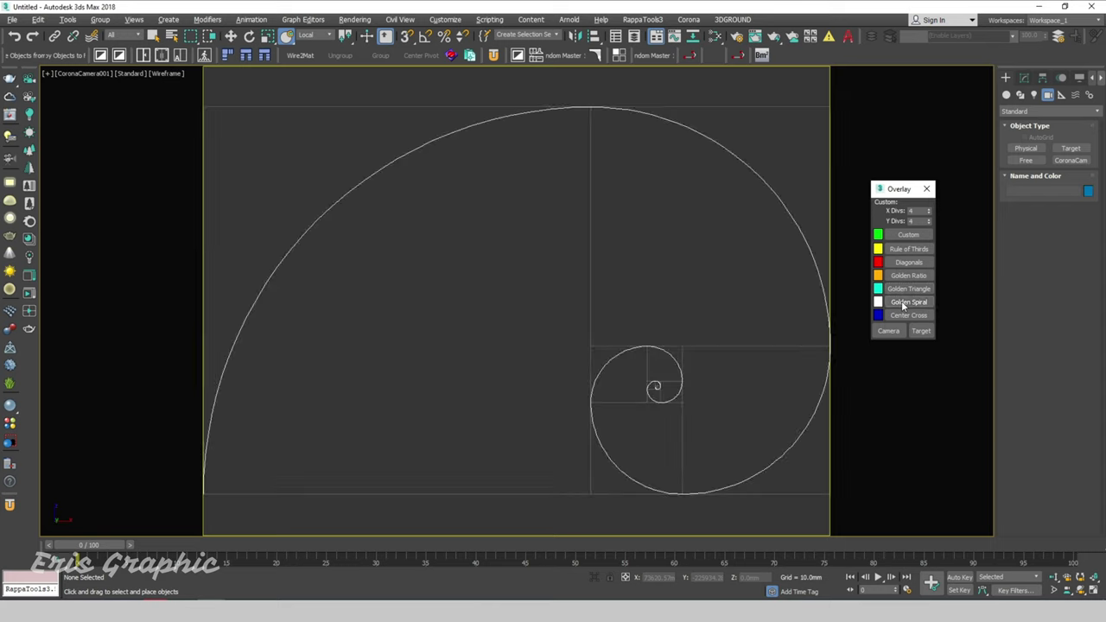
{"action": "left_click", "coordinate": [904, 304]}
{"action": "left_click", "coordinate": [903, 317]}
{"action": "left_click", "coordinate": [903, 316]}
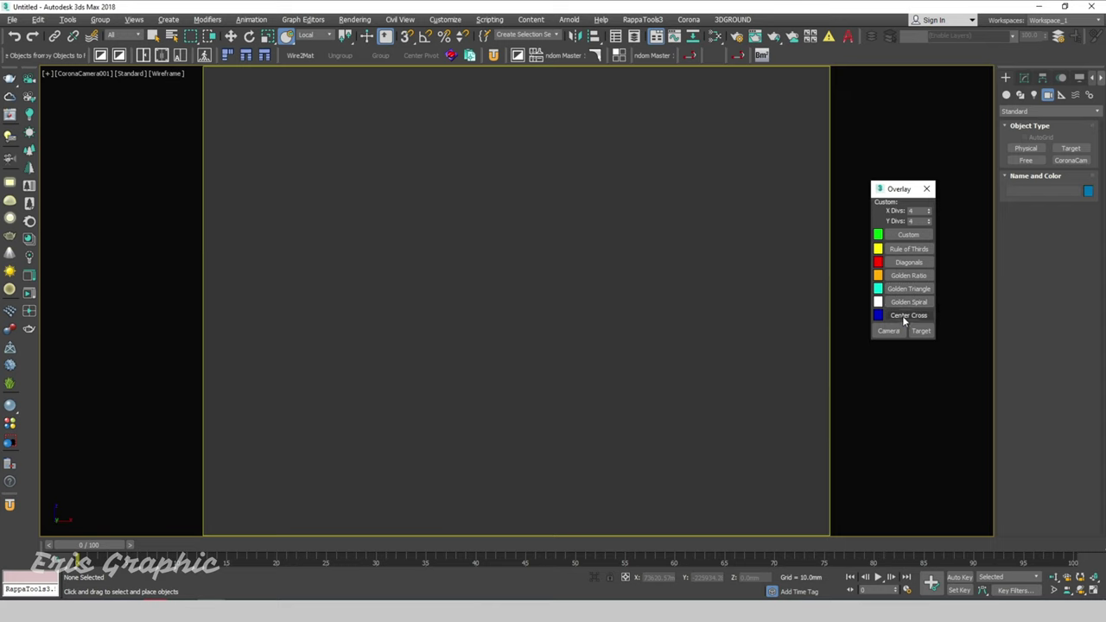
- Try the Camera and Target selectors, then close the Overlay panel and deselect everything
{"action": "left_click", "coordinate": [889, 331]}
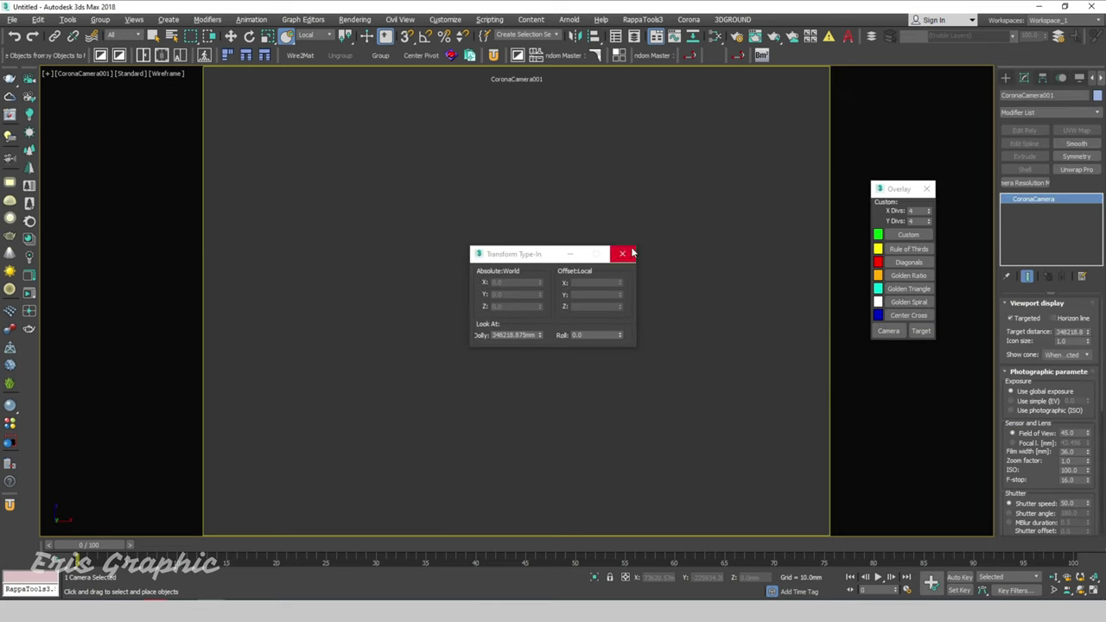
{"action": "left_click", "coordinate": [626, 253]}
{"action": "left_click", "coordinate": [918, 333]}
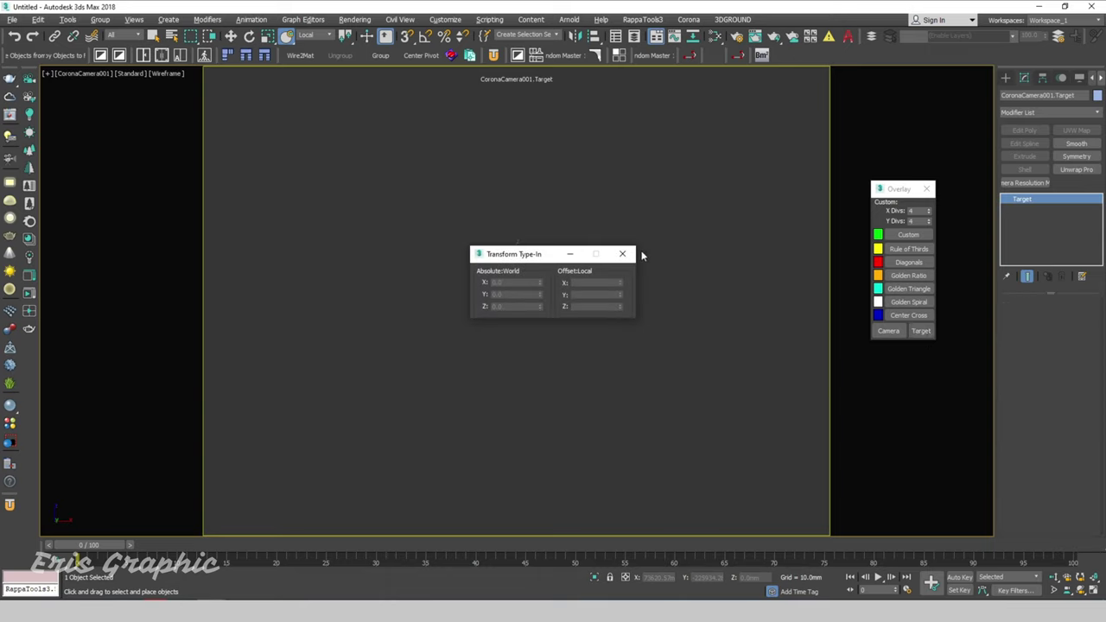
{"action": "left_click", "coordinate": [626, 253]}
{"action": "left_click", "coordinate": [926, 188]}
{"action": "left_click", "coordinate": [584, 184]}
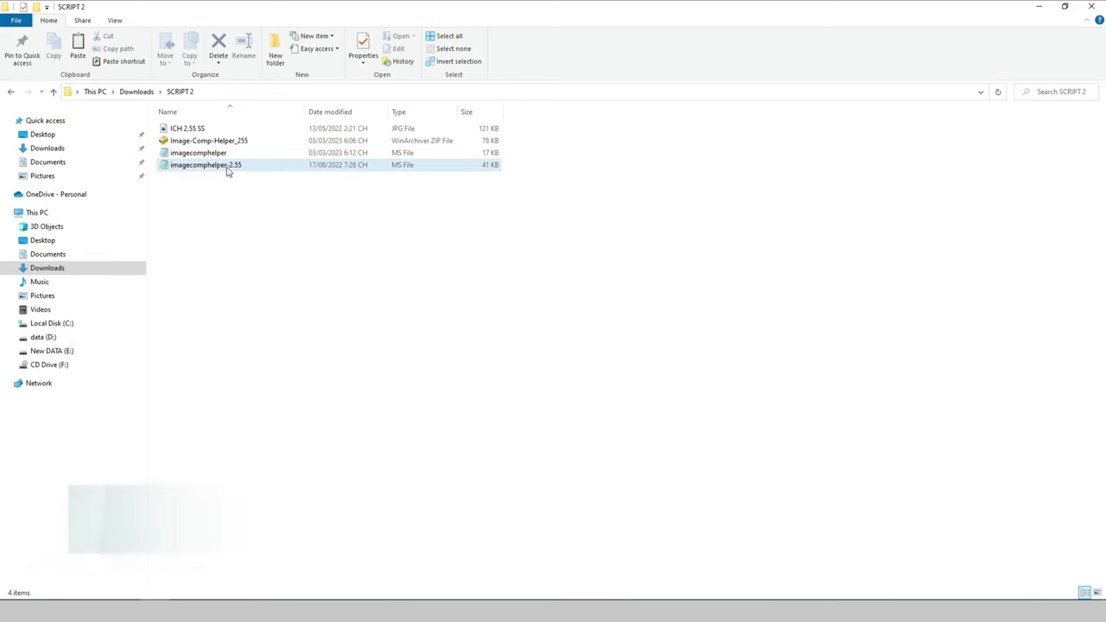
- Copy the imagecomphelper-2.55 script file
{"action": "right_click", "coordinate": [228, 169]}
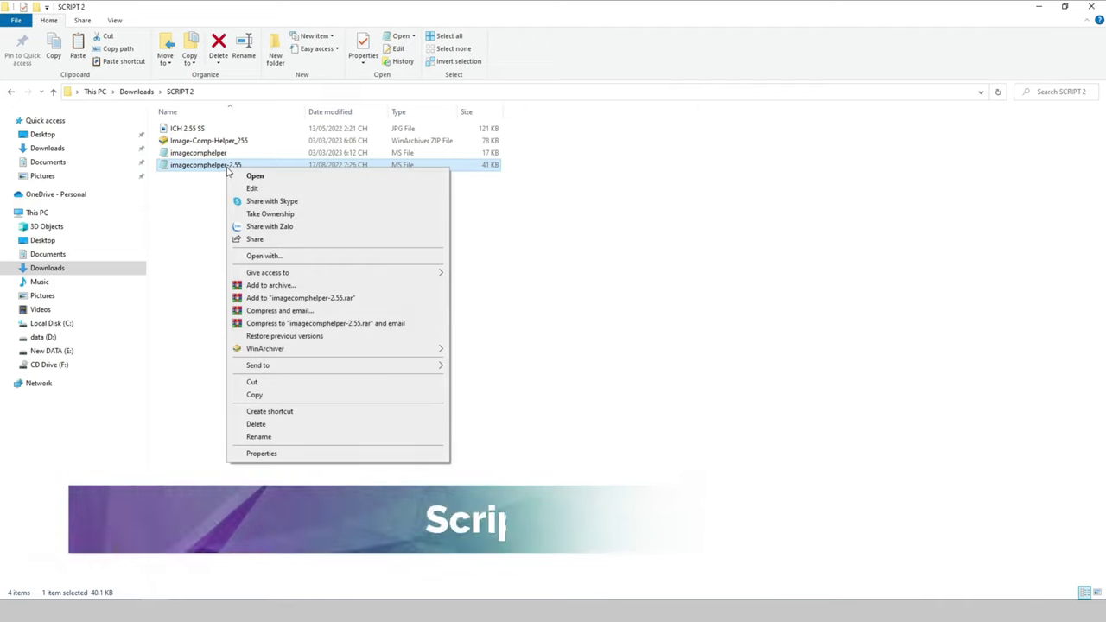
{"action": "left_click", "coordinate": [263, 397]}
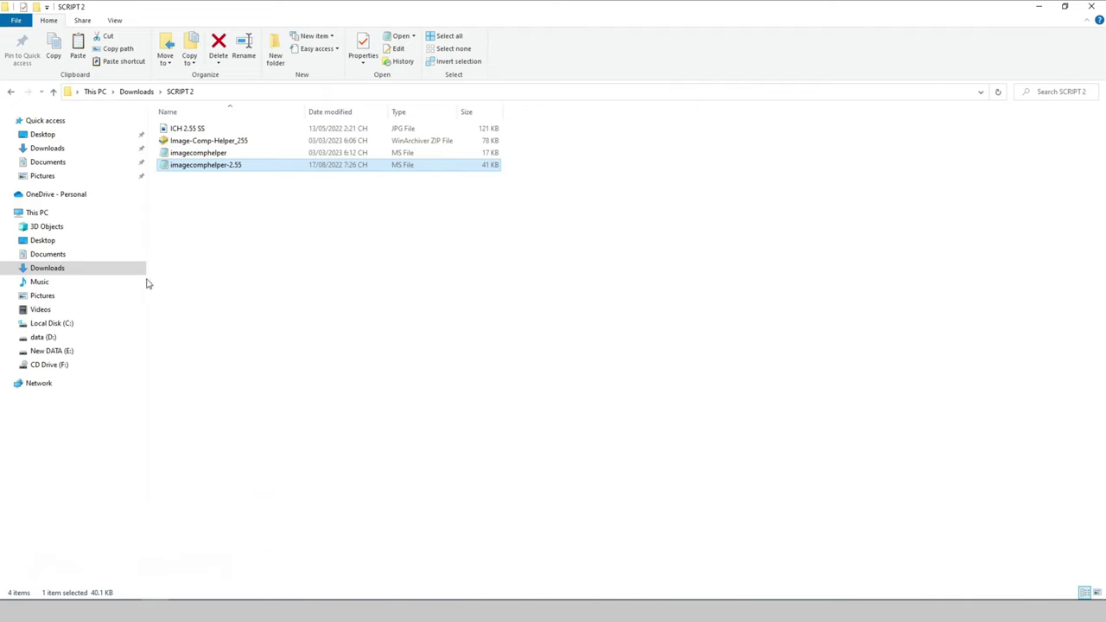
{"action": "left_click", "coordinate": [212, 612]}
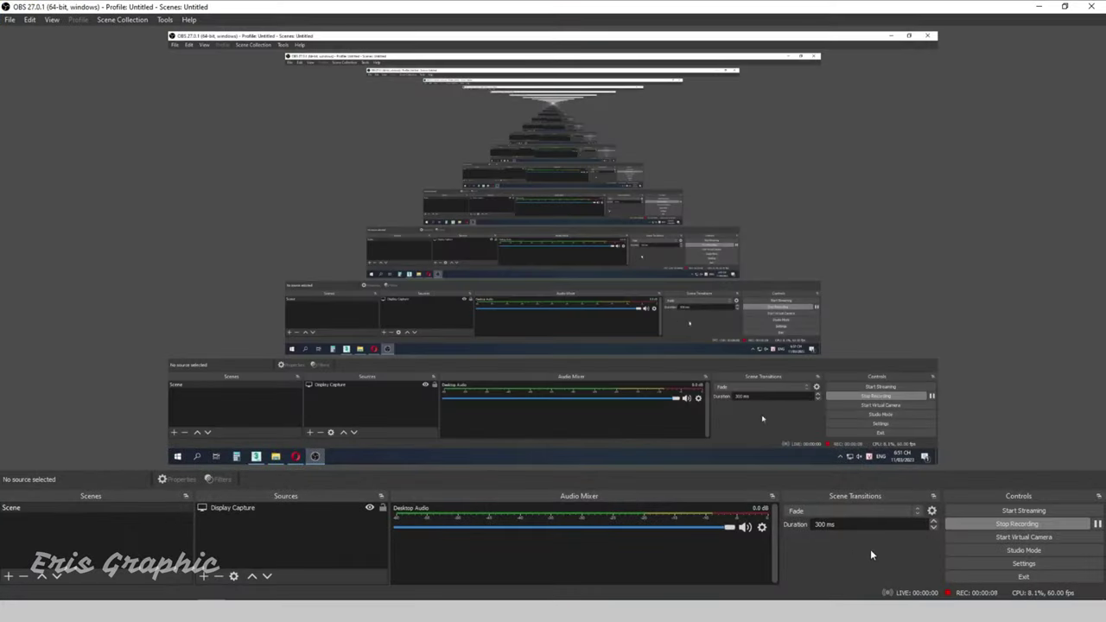
{"action": "left_click", "coordinate": [1034, 6]}
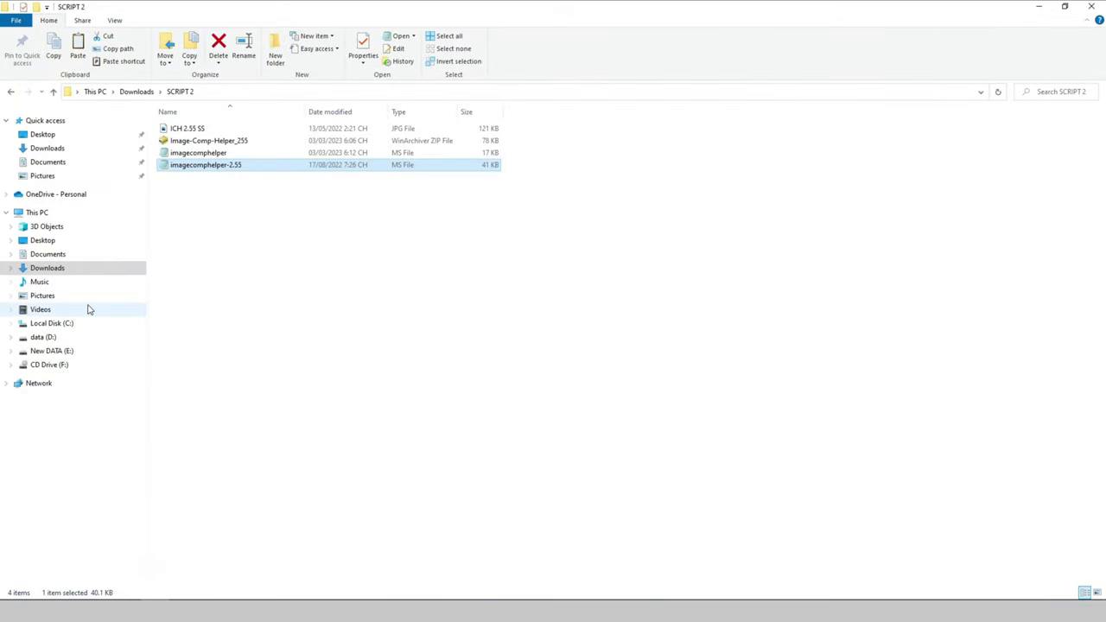
- Browse to C:\Program Files\Autodesk\3ds Max 2021 and locate its scripts folder
{"action": "left_click", "coordinate": [49, 329]}
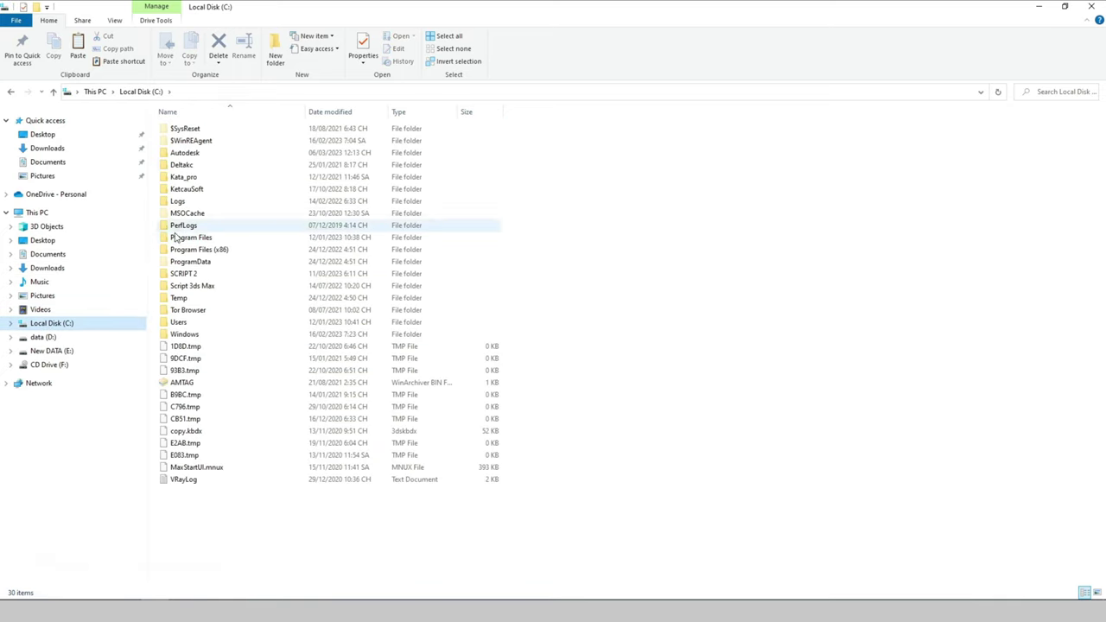
{"action": "double_click", "coordinate": [207, 244]}
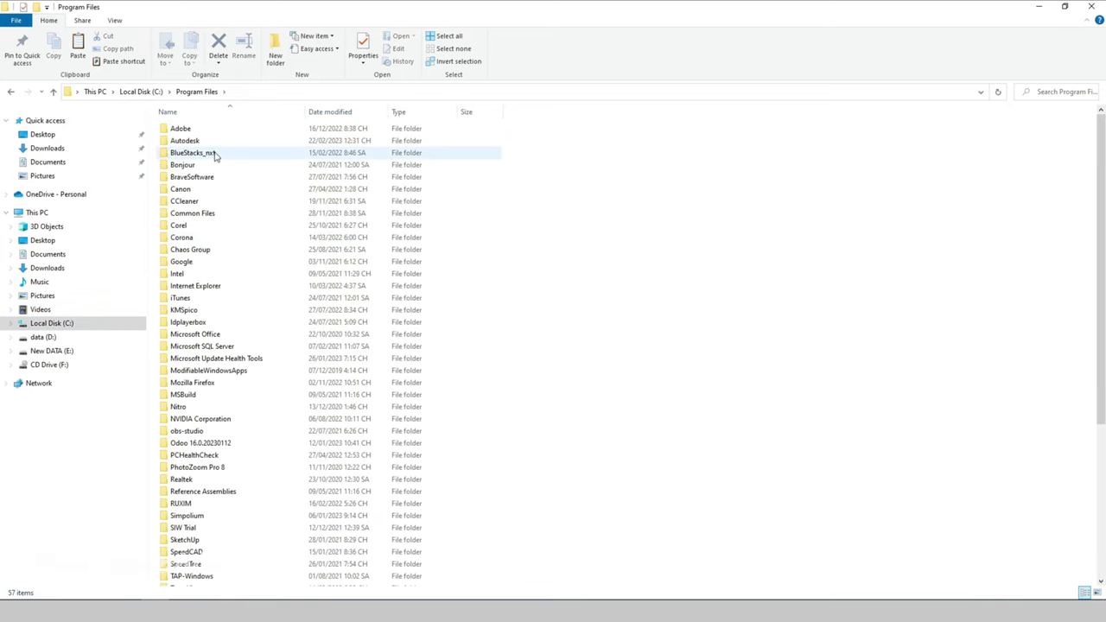
{"action": "double_click", "coordinate": [204, 152]}
{"action": "double_click", "coordinate": [204, 145]}
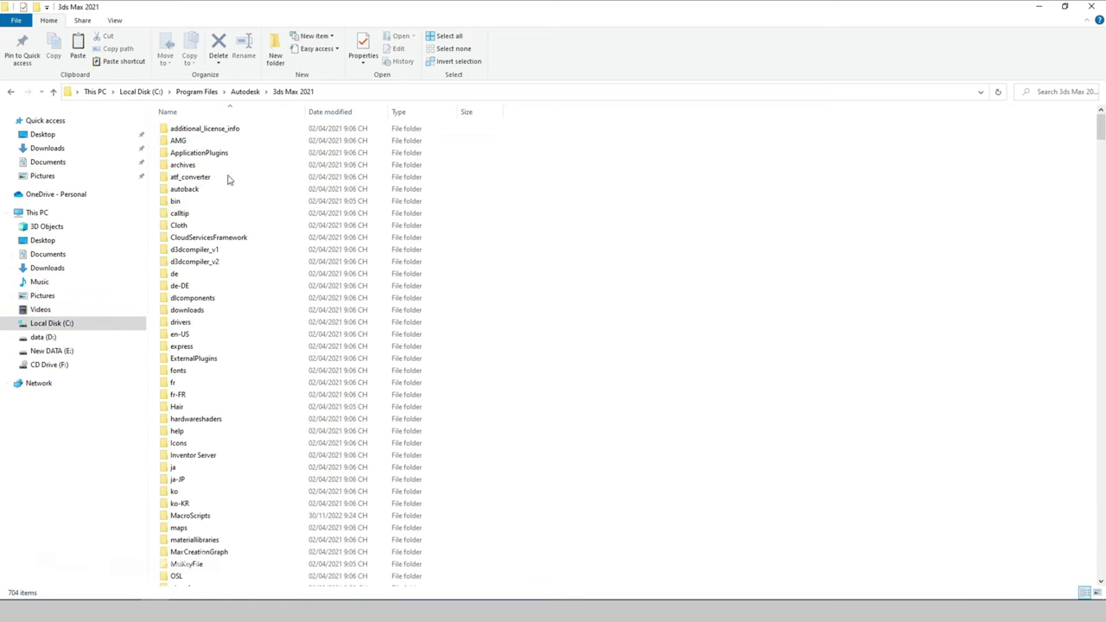
{"action": "scroll", "coordinate": [562, 371], "scroll_direction": "down", "scroll_amount": 6}
{"action": "type", "text": "sa"}
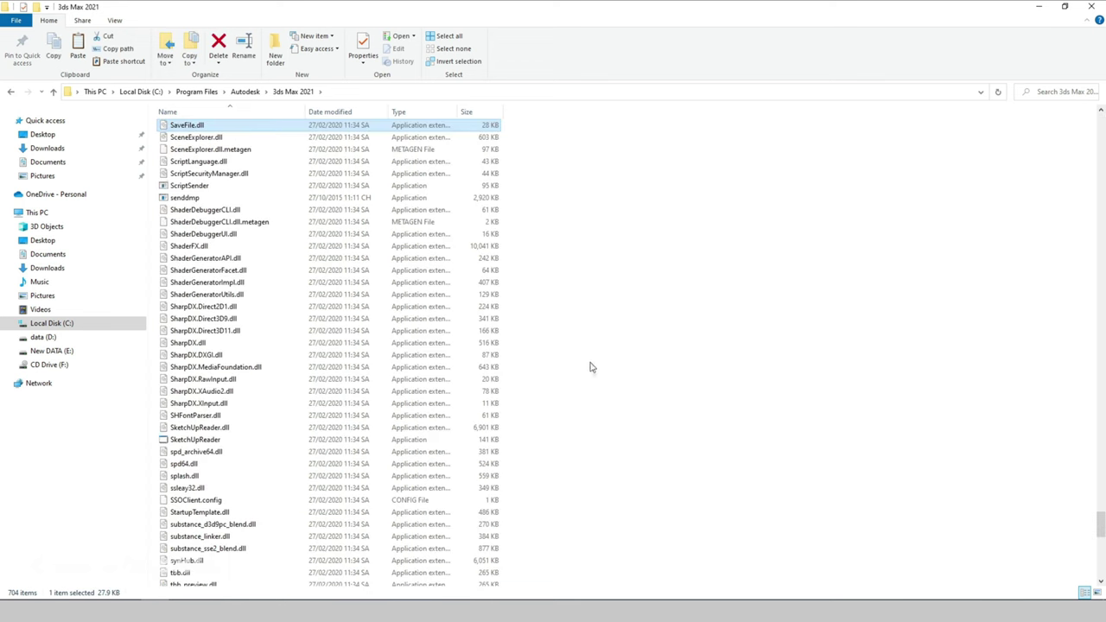
{"action": "scroll", "coordinate": [716, 296], "scroll_direction": "up", "scroll_amount": 2}
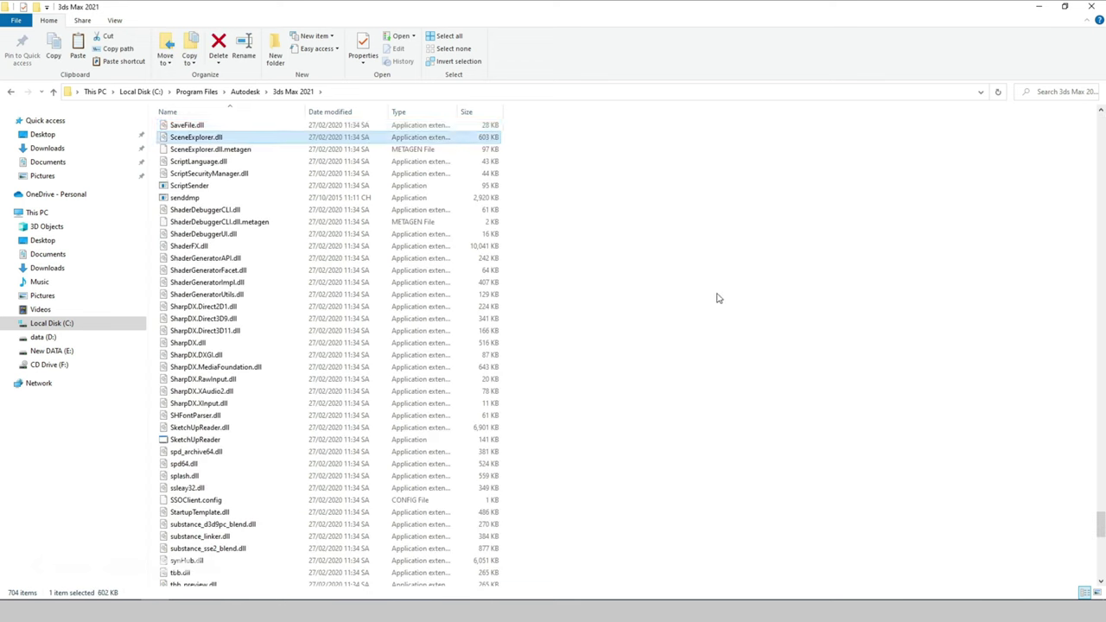
{"action": "scroll", "coordinate": [717, 297], "scroll_direction": "up", "scroll_amount": 8}
{"action": "scroll", "coordinate": [749, 316], "scroll_direction": "up", "scroll_amount": 8}
{"action": "scroll", "coordinate": [808, 346], "scroll_direction": "up", "scroll_amount": 8}
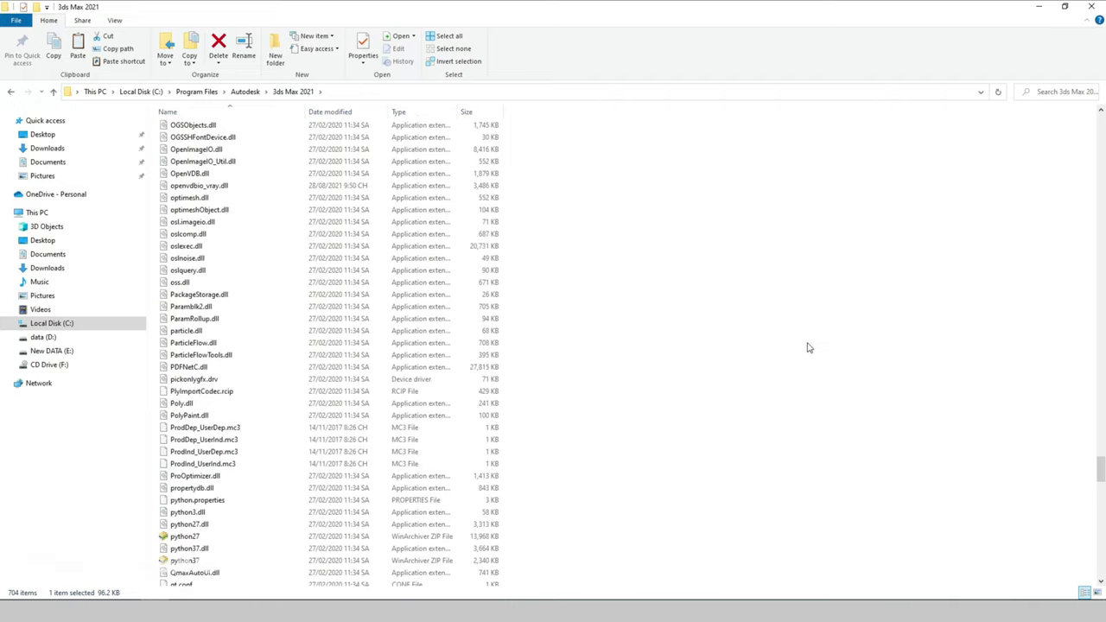
{"action": "scroll", "coordinate": [810, 349], "scroll_direction": "up", "scroll_amount": 8}
{"action": "scroll", "coordinate": [812, 350], "scroll_direction": "up", "scroll_amount": 8}
{"action": "left_click_drag", "start_coordinate": [1103, 448], "coordinate": [1102, 146]}
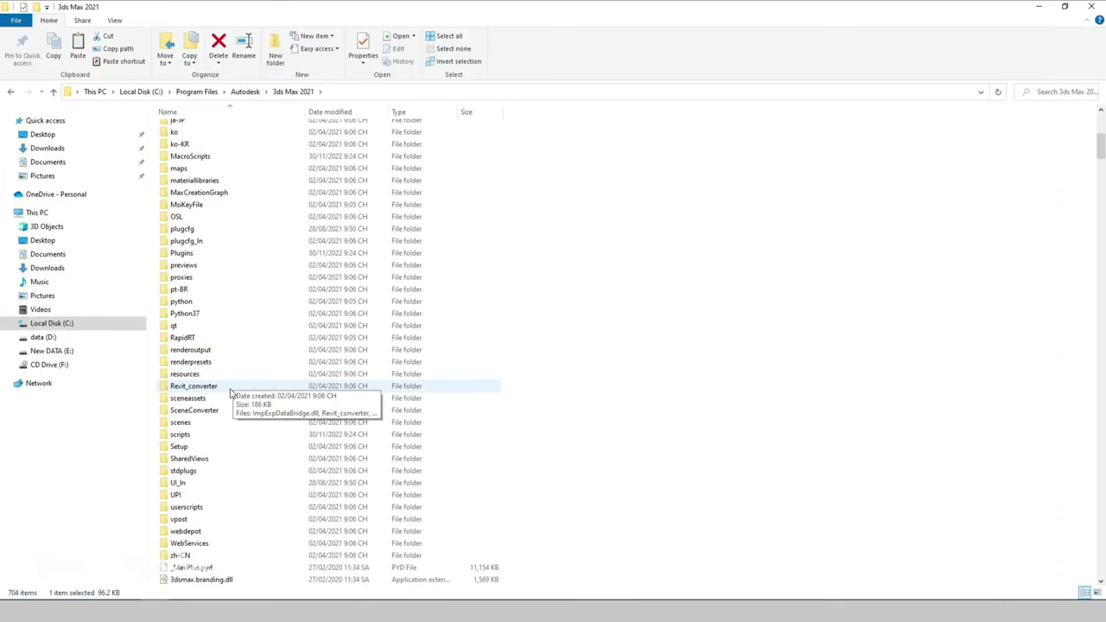
- Paste the script into the scripts folder, replacing the existing file with admin permission
{"action": "double_click", "coordinate": [200, 435]}
{"action": "right_click", "coordinate": [323, 443]}
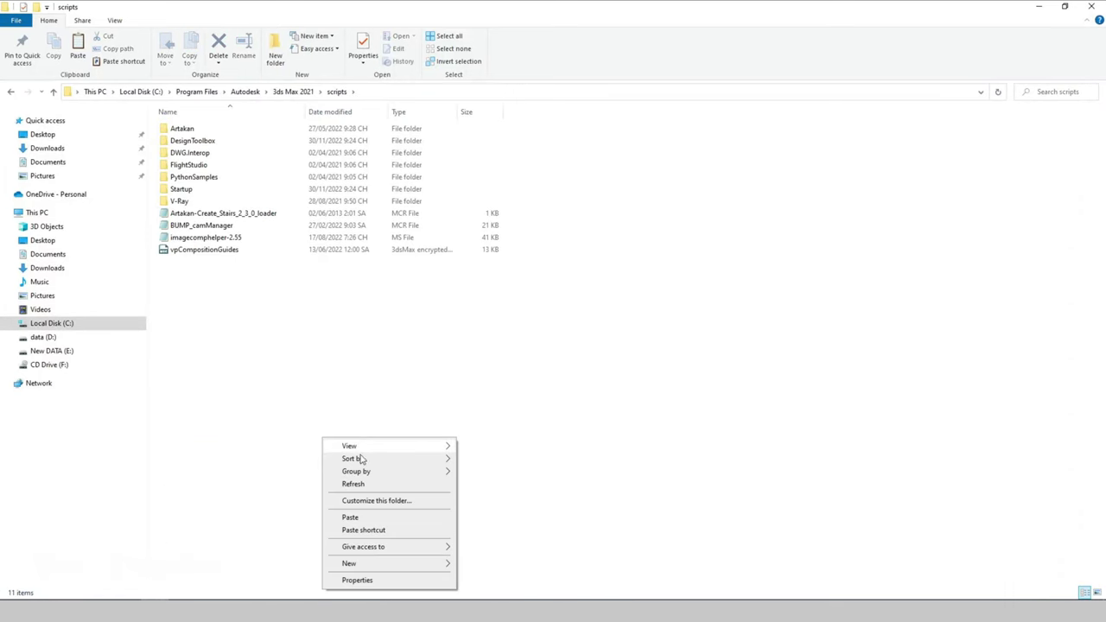
{"action": "left_click", "coordinate": [355, 516]}
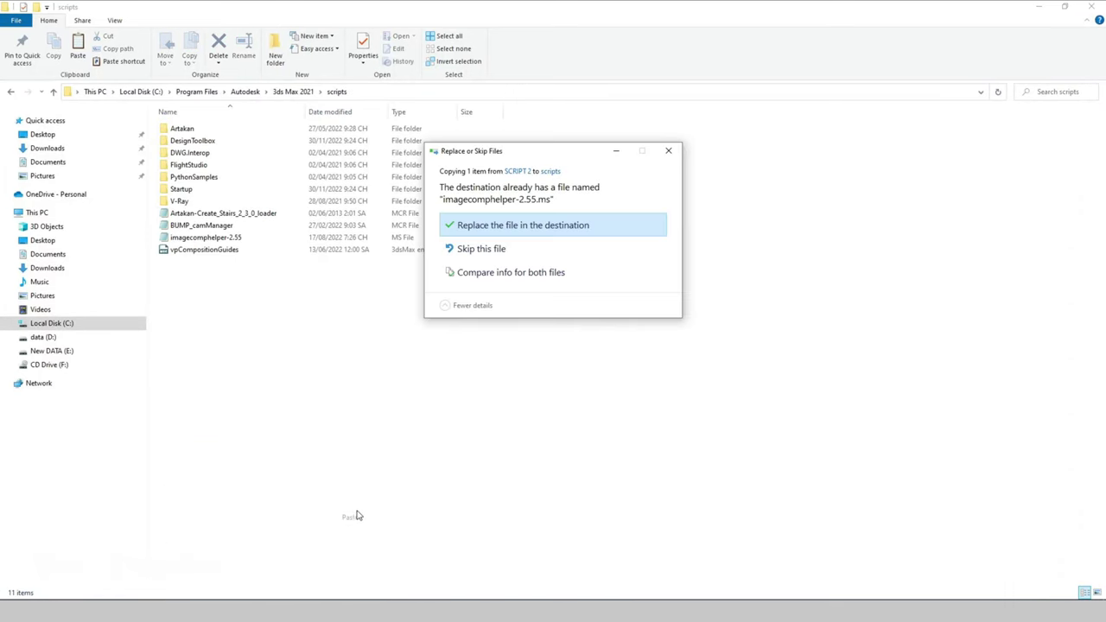
{"action": "left_click", "coordinate": [570, 227]}
{"action": "left_click", "coordinate": [523, 229]}
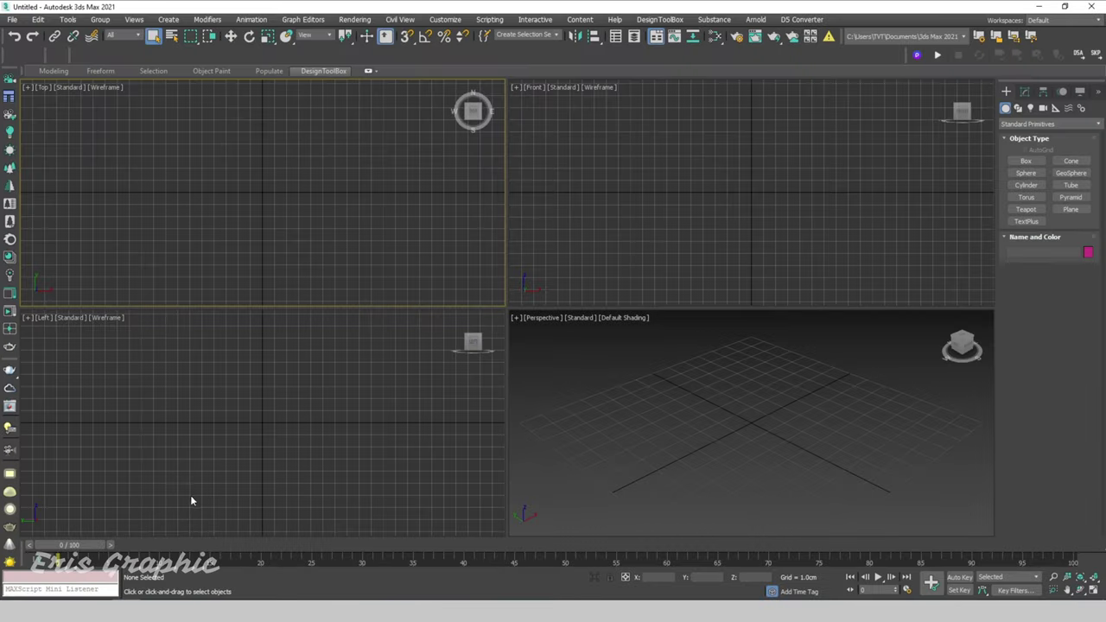
- Run the Image Comp Helper script through Scripting > Run Script
{"action": "left_click", "coordinate": [643, 237]}
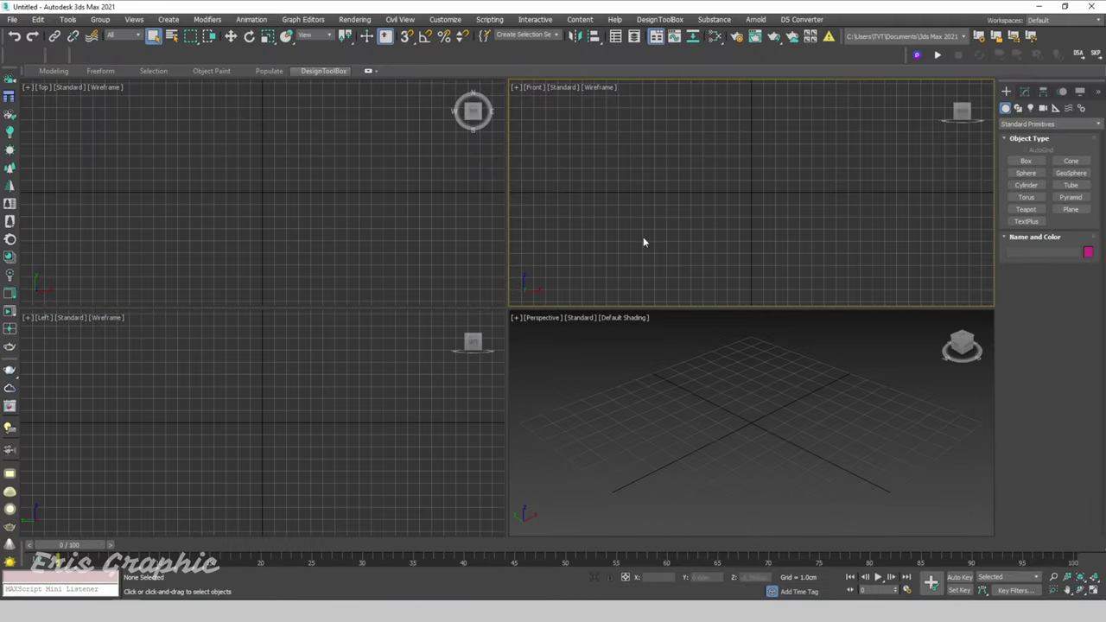
{"action": "left_click", "coordinate": [490, 19]}
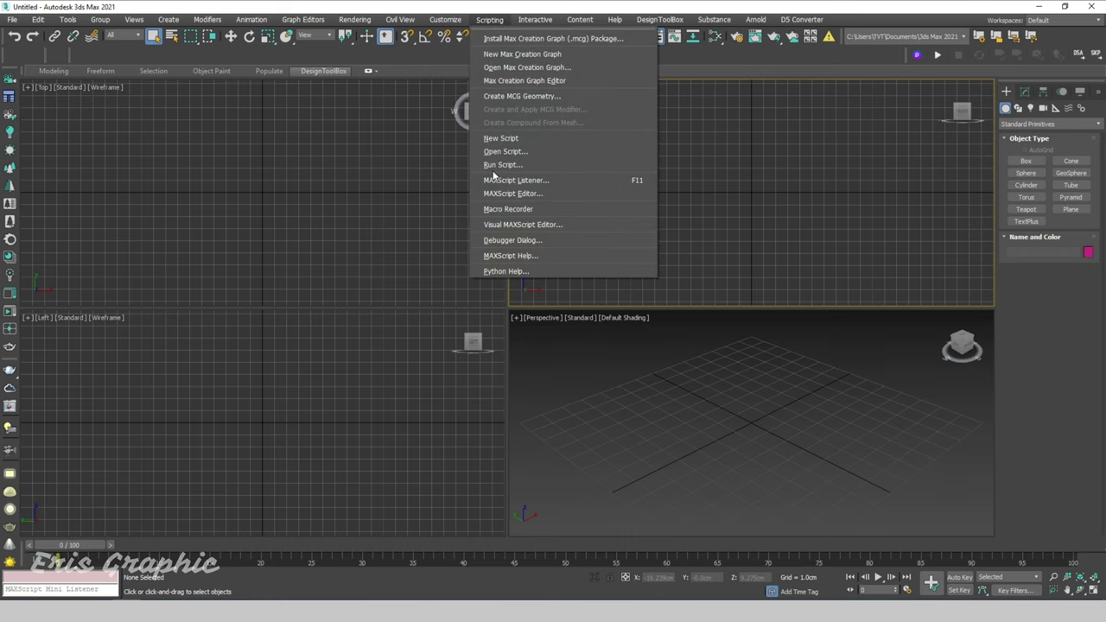
{"action": "left_click", "coordinate": [489, 19]}
{"action": "left_click", "coordinate": [504, 165]}
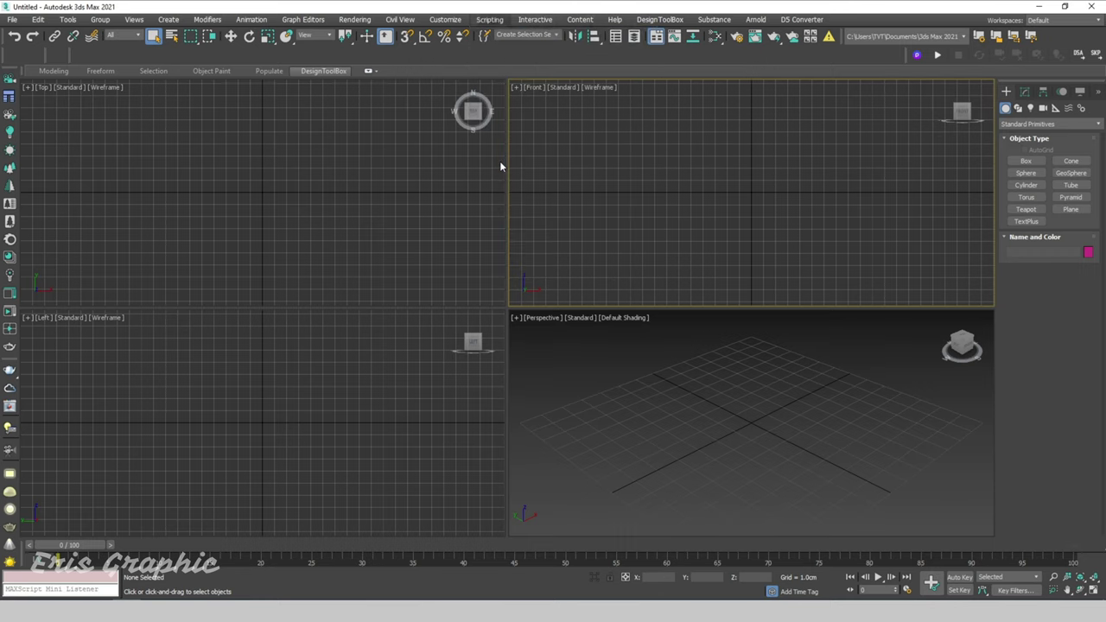
{"action": "left_click", "coordinate": [133, 159]}
- Open Customize User Interface on the Toolbars page with All Commands listed
{"action": "left_click", "coordinate": [487, 19]}
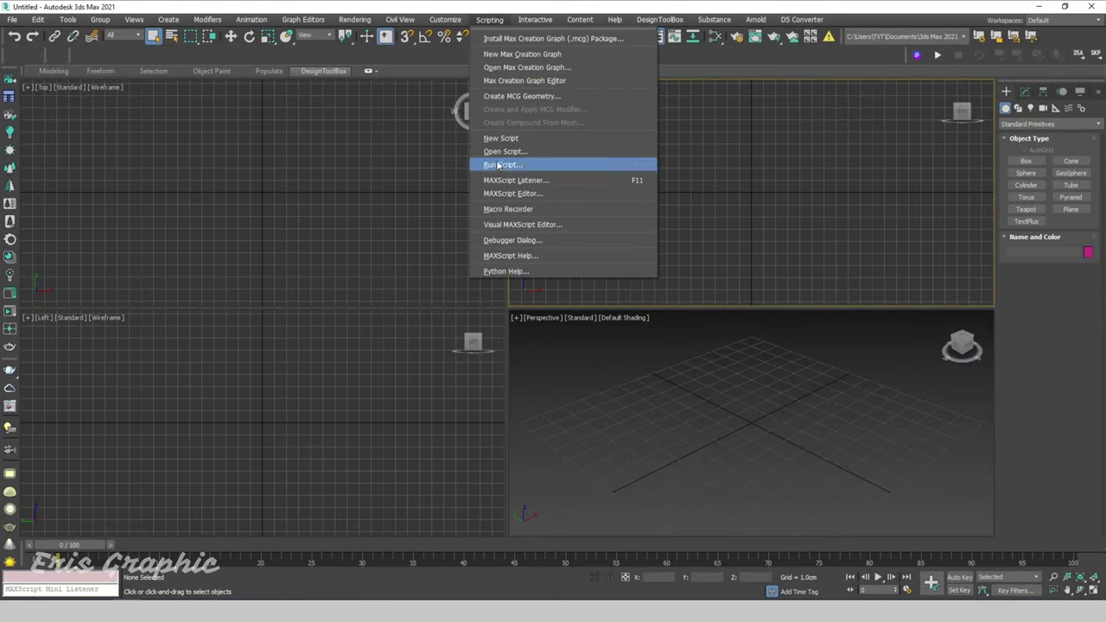
{"action": "left_click", "coordinate": [459, 38]}
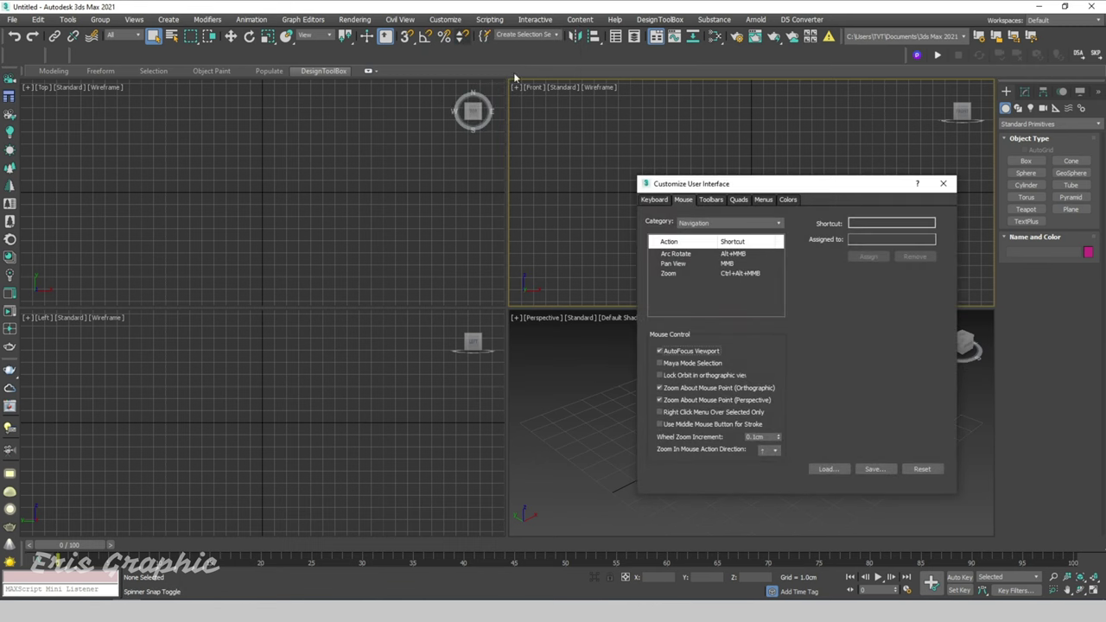
{"action": "left_click_drag", "start_coordinate": [737, 188], "coordinate": [552, 96]}
{"action": "left_click", "coordinate": [533, 115]}
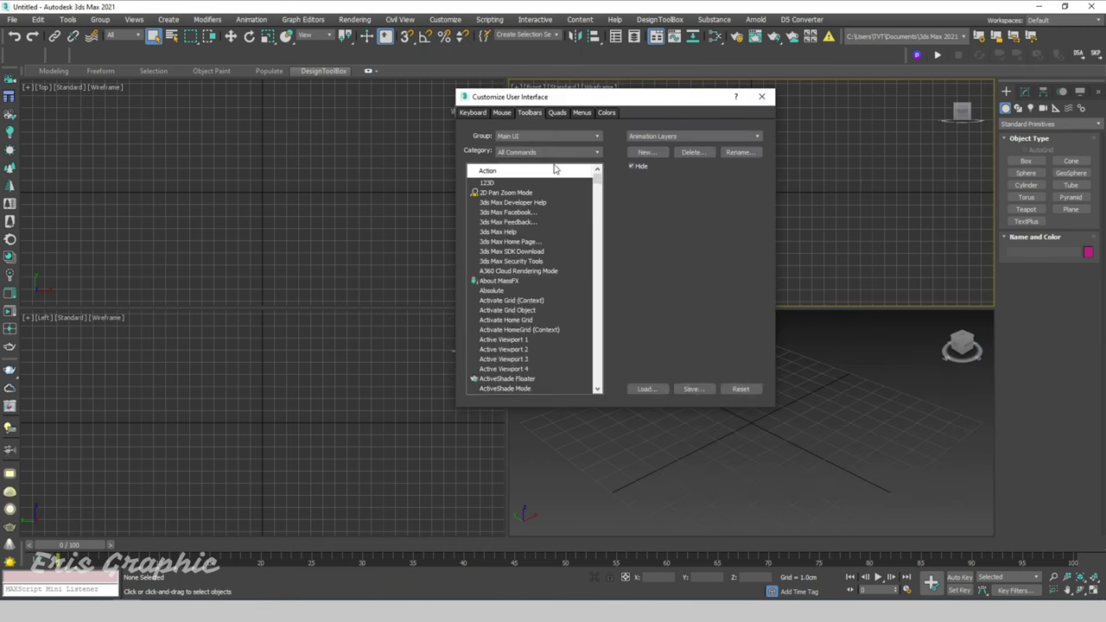
{"action": "left_click", "coordinate": [538, 152]}
{"action": "left_click", "coordinate": [538, 154]}
{"action": "left_click", "coordinate": [511, 232]}
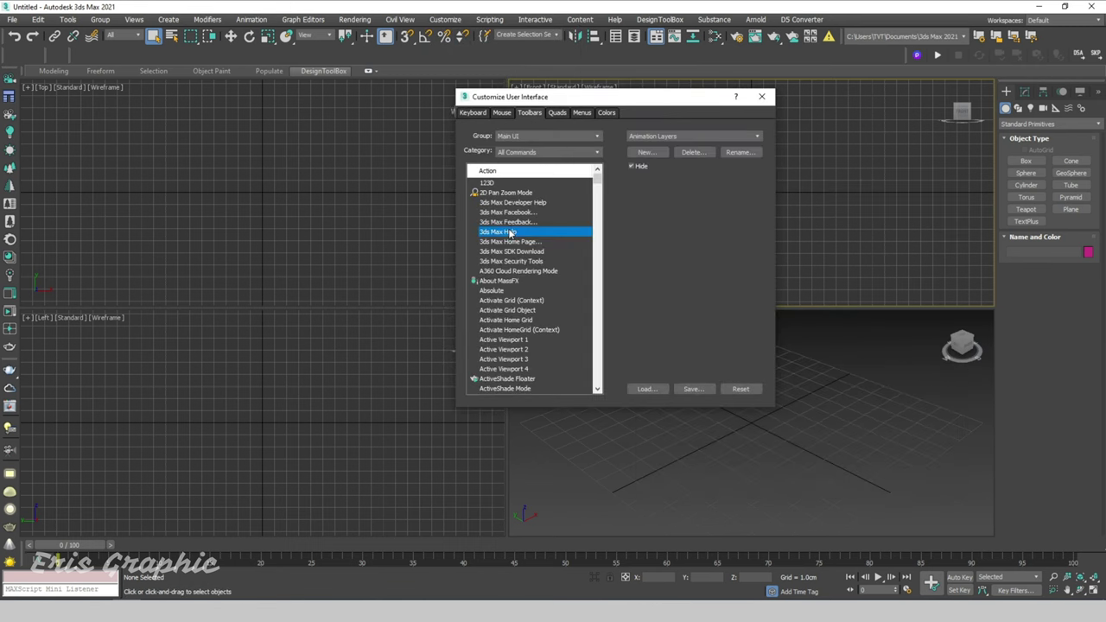
- Drag the Image Comp Helper action onto the main toolbar and close the dialog
{"action": "key", "text": "i"}
{"action": "key", "text": "Down"}
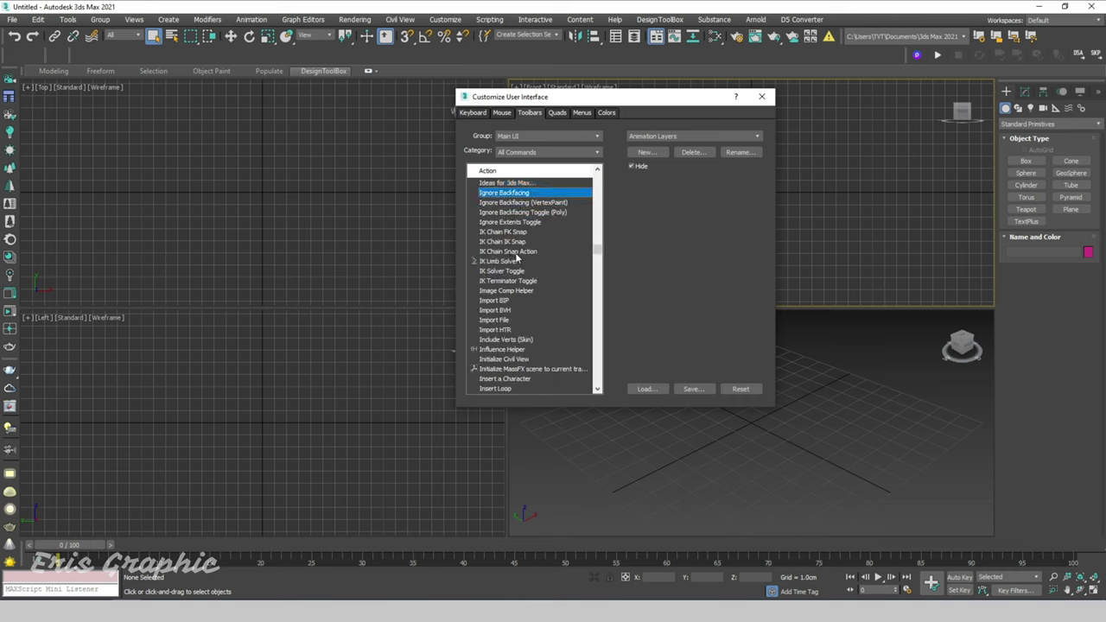
{"action": "key", "text": "Down"}
{"action": "key", "text": "Down"}
{"action": "key", "text": "Down"}
{"action": "key", "text": "Down"}
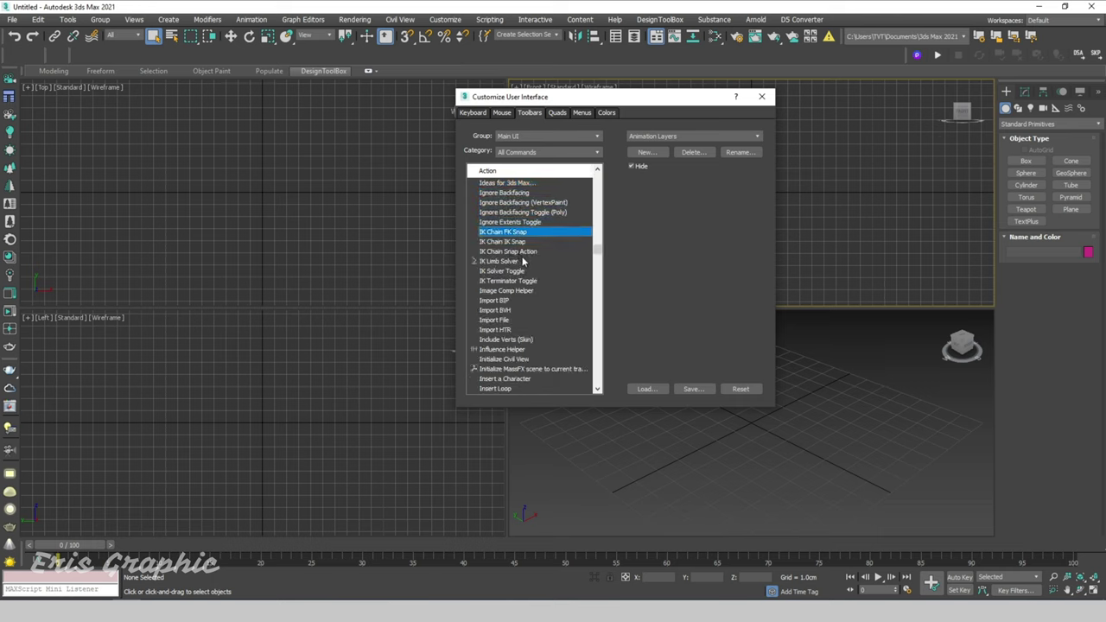
{"action": "scroll", "coordinate": [523, 261], "scroll_direction": "down", "scroll_amount": 1}
{"action": "scroll", "coordinate": [523, 261], "scroll_direction": "down", "scroll_amount": 4}
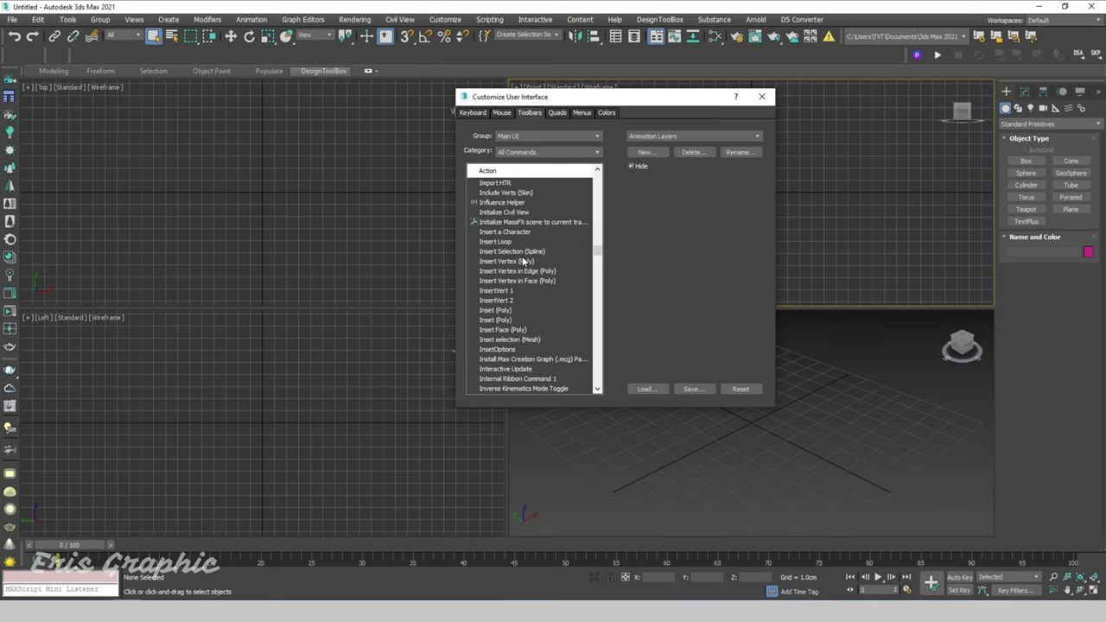
{"action": "scroll", "coordinate": [523, 261], "scroll_direction": "down", "scroll_amount": 3}
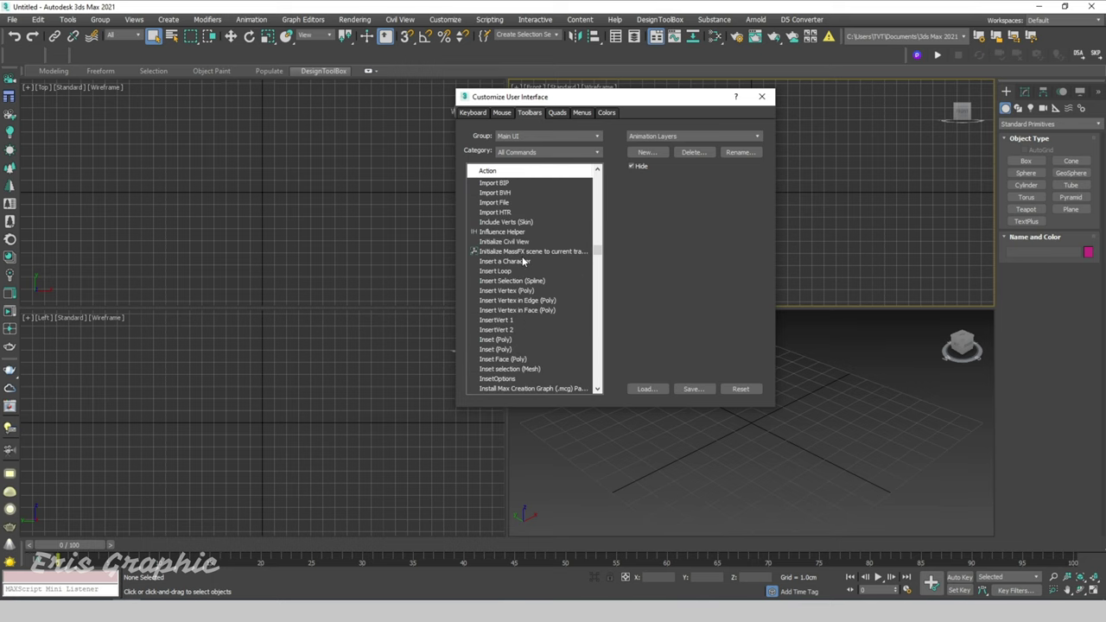
{"action": "scroll", "coordinate": [522, 259], "scroll_direction": "up", "scroll_amount": 7}
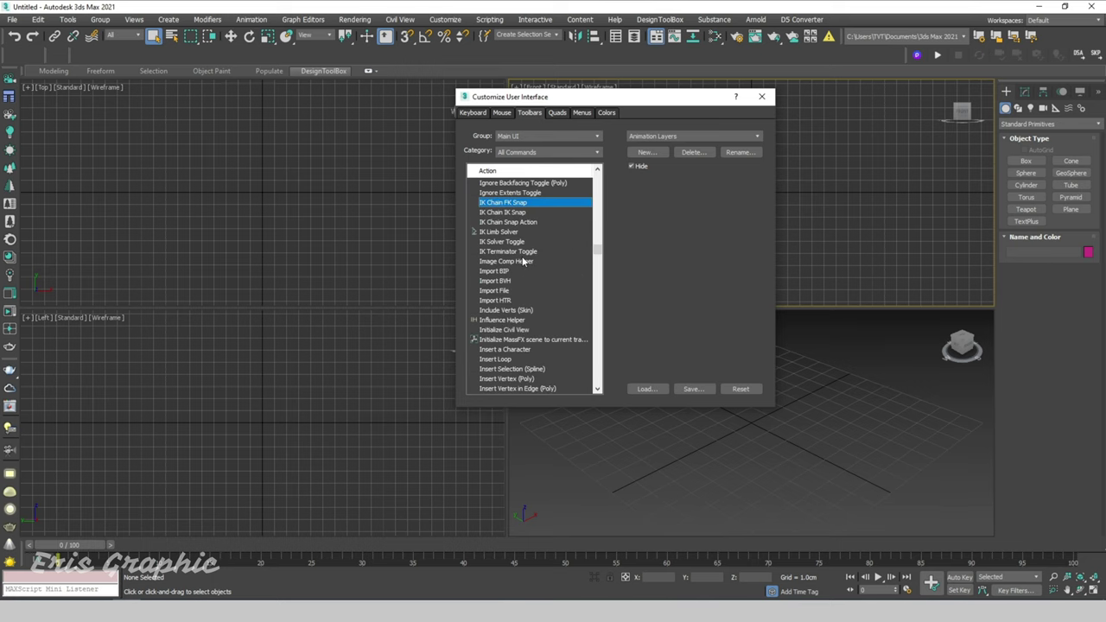
{"action": "left_click", "coordinate": [506, 261]}
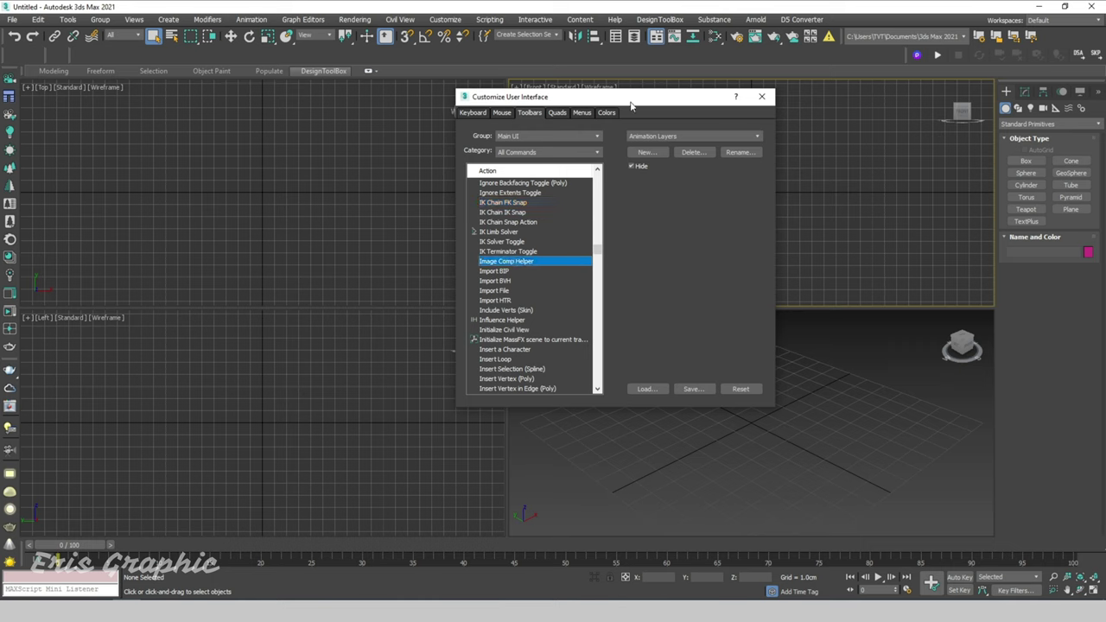
{"action": "left_click_drag", "start_coordinate": [631, 105], "coordinate": [729, 120]}
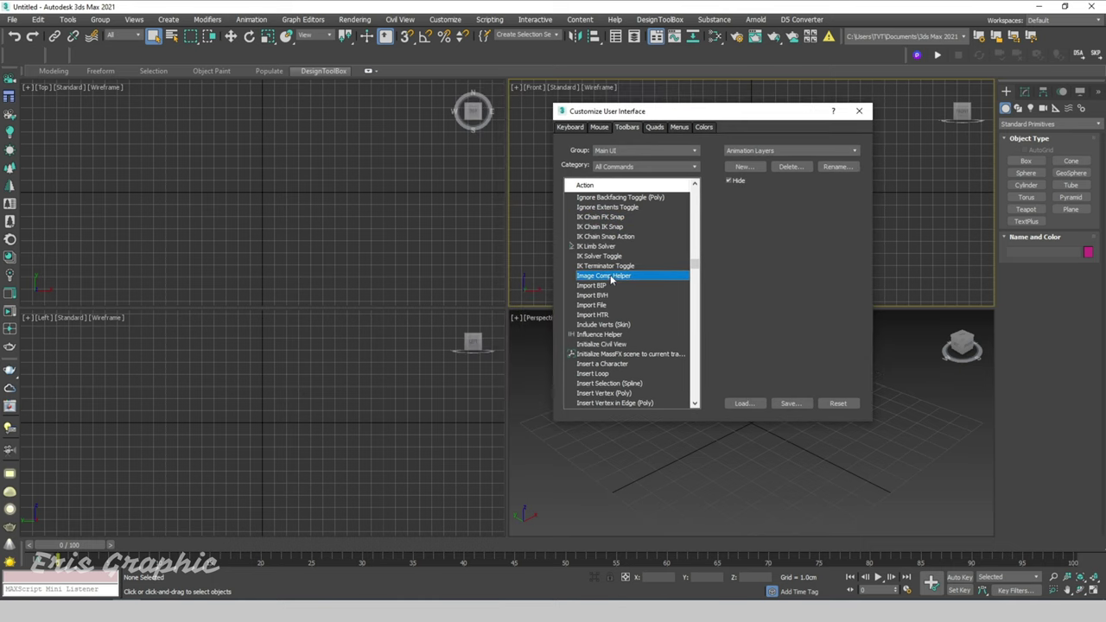
{"action": "left_click_drag", "start_coordinate": [611, 278], "coordinate": [82, 56]}
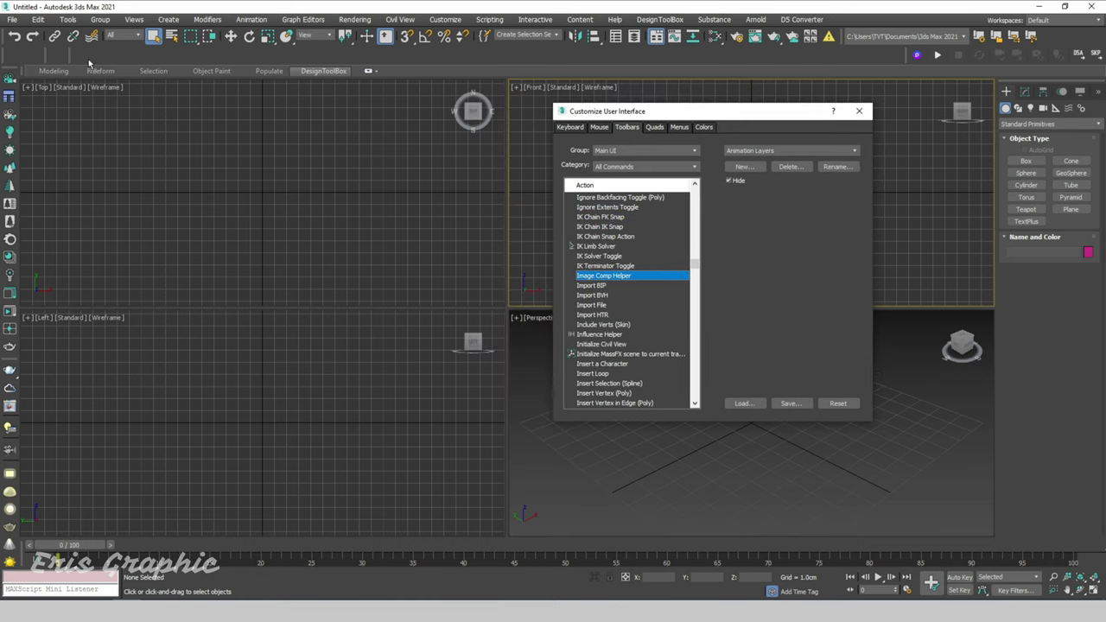
{"action": "left_click", "coordinate": [860, 113]}
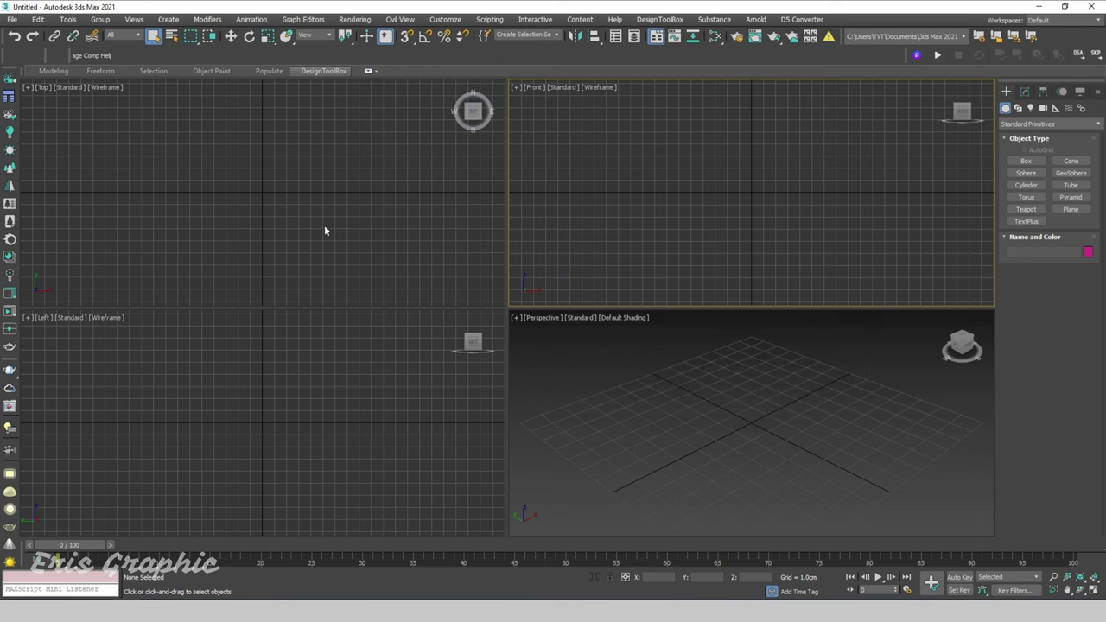
- Launch the ICH 2.55 panel, set the aspect ratio to 16:10, and enable the Custom 4x4 grid
{"action": "left_click", "coordinate": [86, 55]}
{"action": "mouse_move", "coordinate": [545, 55]}
{"action": "left_mouse_down"}
{"action": "mouse_move", "coordinate": [711, 55]}
{"action": "mouse_move", "coordinate": [807, 75]}
{"action": "left_mouse_up"}
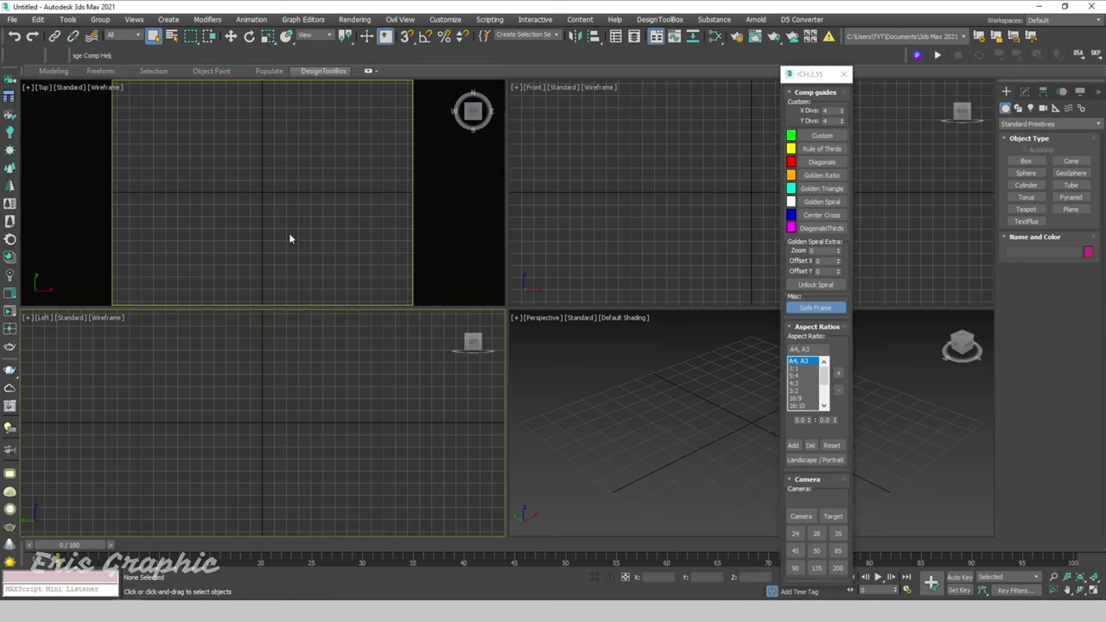
{"action": "left_click", "coordinate": [797, 370]}
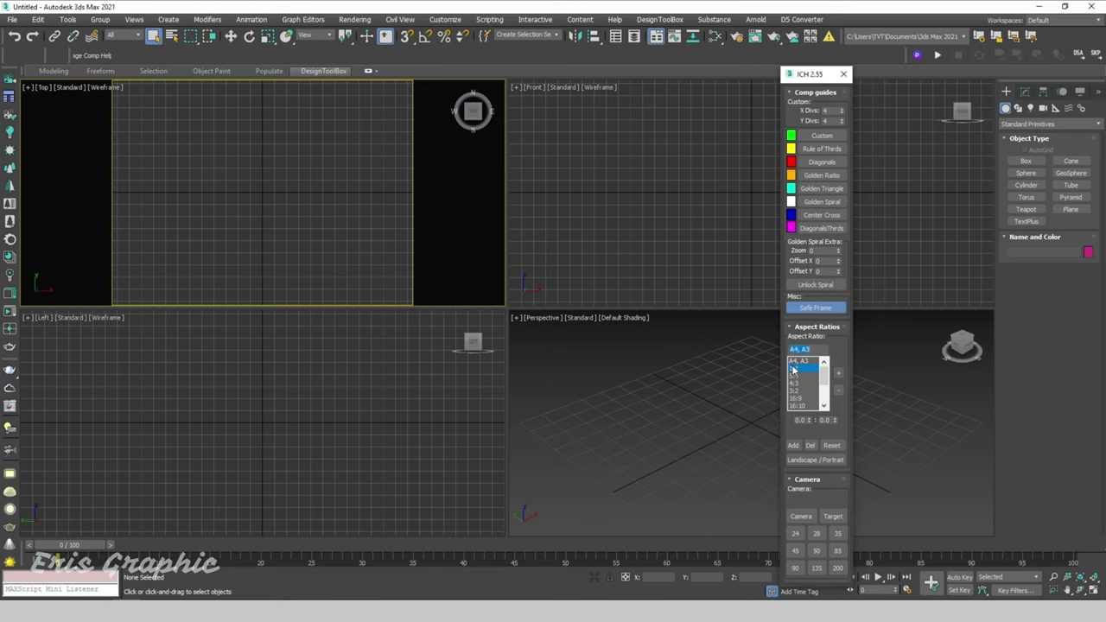
{"action": "left_click", "coordinate": [795, 378]}
{"action": "left_click", "coordinate": [794, 385]}
{"action": "left_click", "coordinate": [797, 391]}
{"action": "left_click", "coordinate": [798, 397]}
{"action": "left_click", "coordinate": [800, 405]}
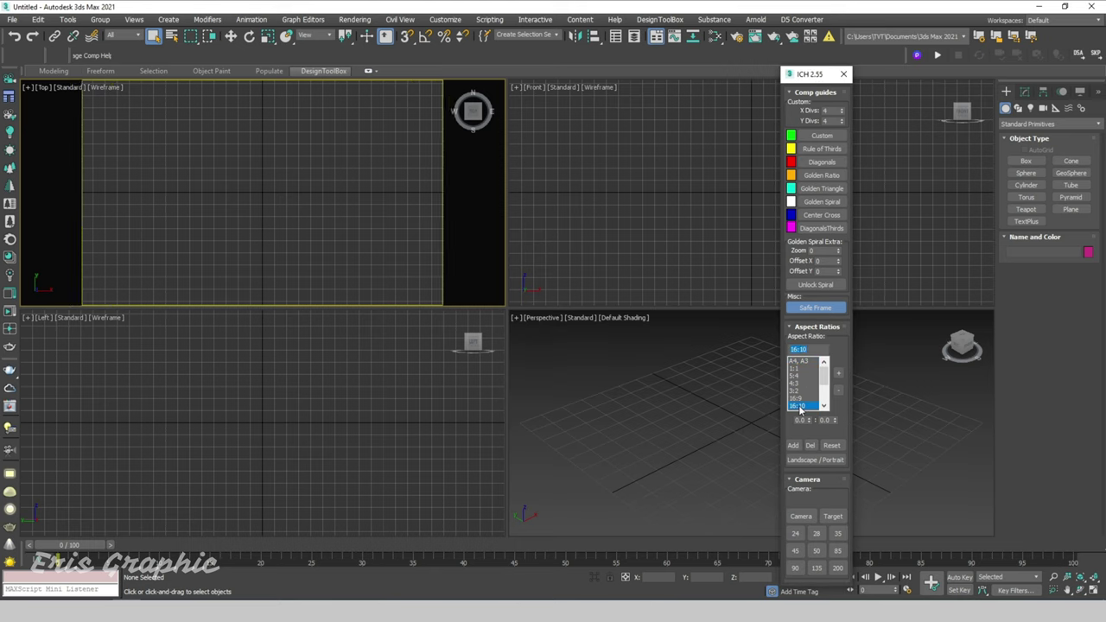
{"action": "left_click", "coordinate": [818, 139]}
- Preview the Custom, Rule of Thirds and Diagonals guides, then switch them off
{"action": "left_click", "coordinate": [817, 140]}
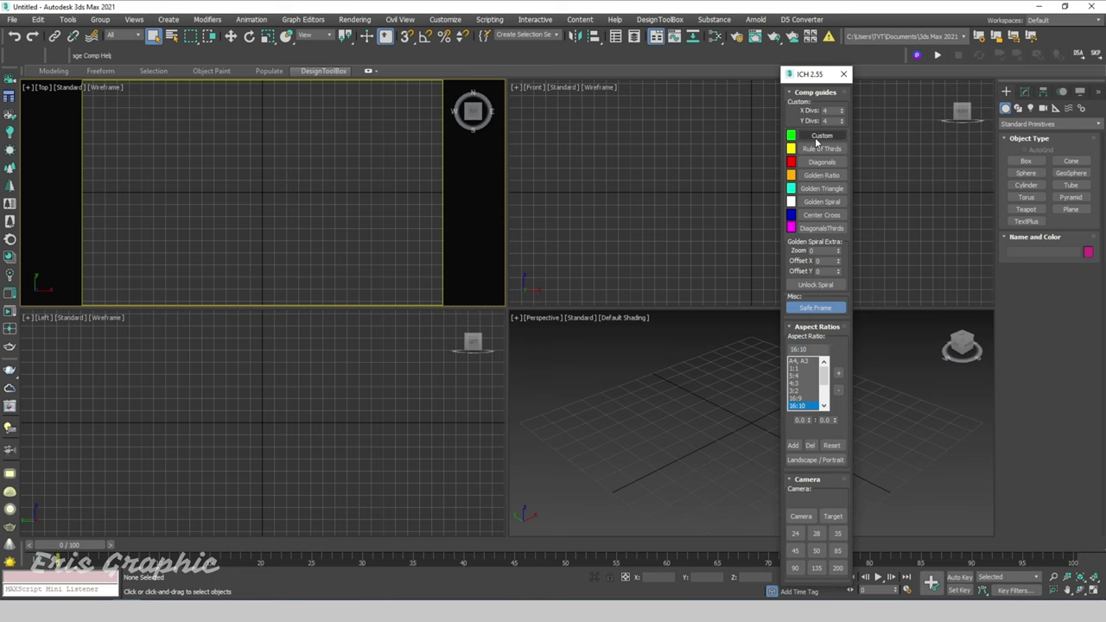
{"action": "left_click", "coordinate": [817, 140]}
{"action": "left_click", "coordinate": [818, 139]}
{"action": "left_click", "coordinate": [819, 149]}
{"action": "left_click", "coordinate": [819, 149]}
{"action": "left_click", "coordinate": [822, 163]}
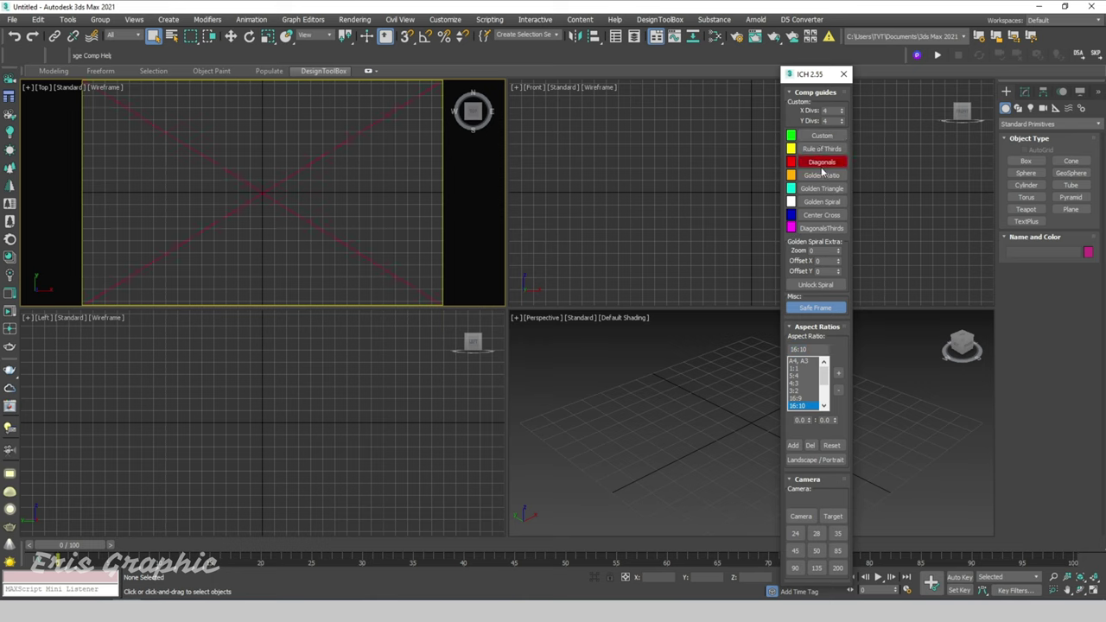
{"action": "left_click", "coordinate": [821, 163]}
- Preview and hide the Golden Triangle, Golden Spiral, Center Cross and DiagonalsThirds guides
{"action": "left_click", "coordinate": [821, 189]}
{"action": "left_click", "coordinate": [822, 189]}
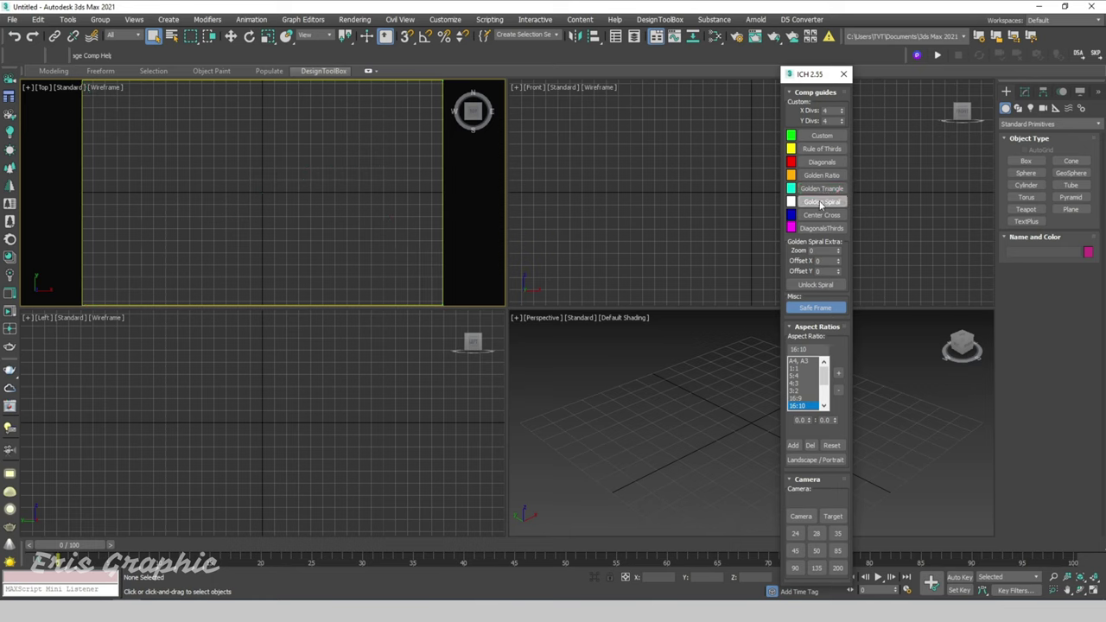
{"action": "left_click", "coordinate": [820, 202]}
{"action": "left_click", "coordinate": [820, 202]}
{"action": "left_click", "coordinate": [820, 216]}
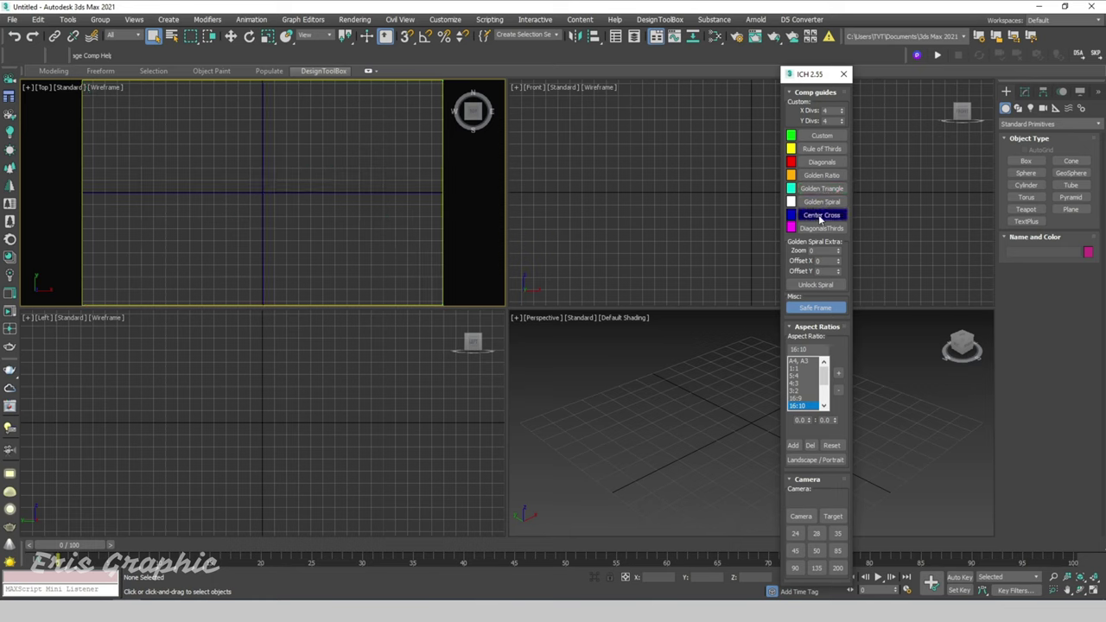
{"action": "left_click", "coordinate": [821, 218]}
{"action": "left_click", "coordinate": [822, 228]}
{"action": "left_click", "coordinate": [820, 227]}
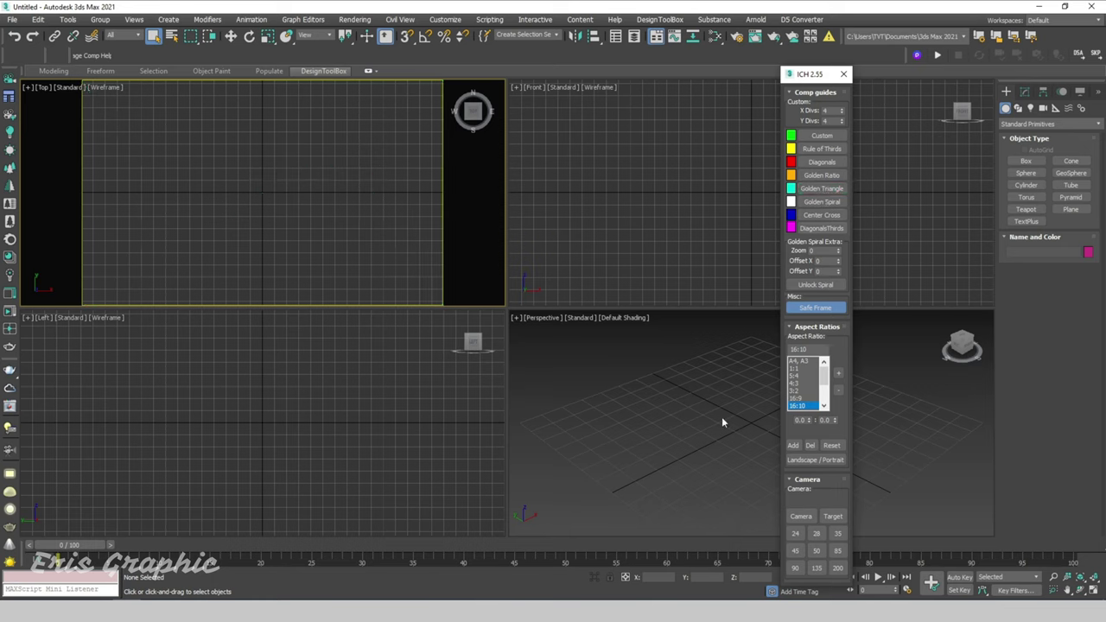
- Set the helper's camera lens to 35mm and return focus to the viewports
{"action": "left_click", "coordinate": [838, 535]}
{"action": "left_click", "coordinate": [225, 190]}
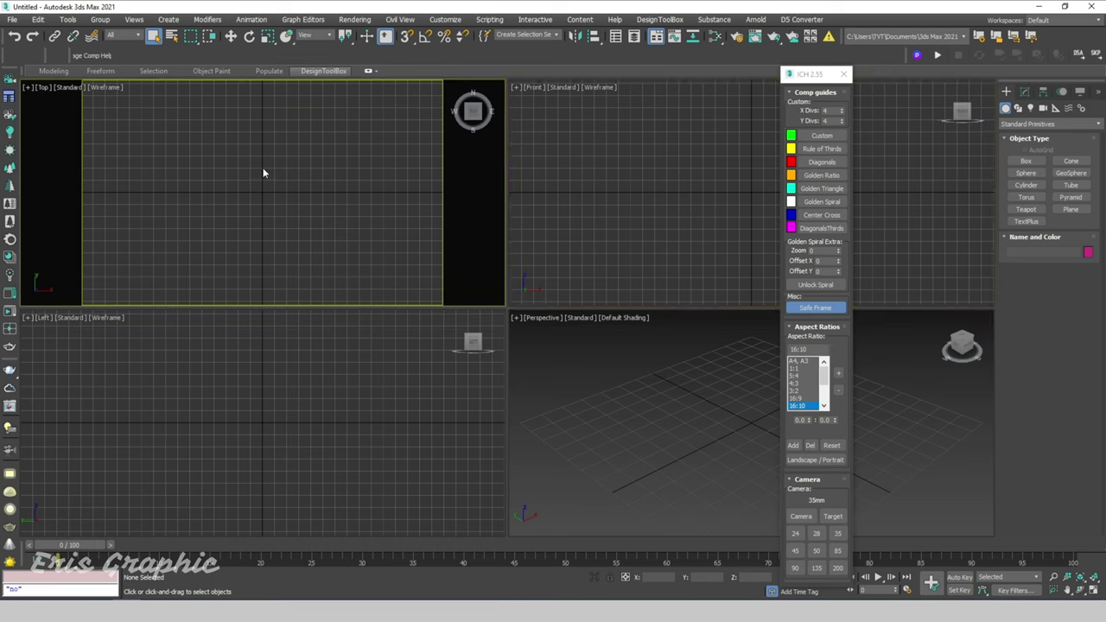
{"action": "left_click", "coordinate": [891, 151]}
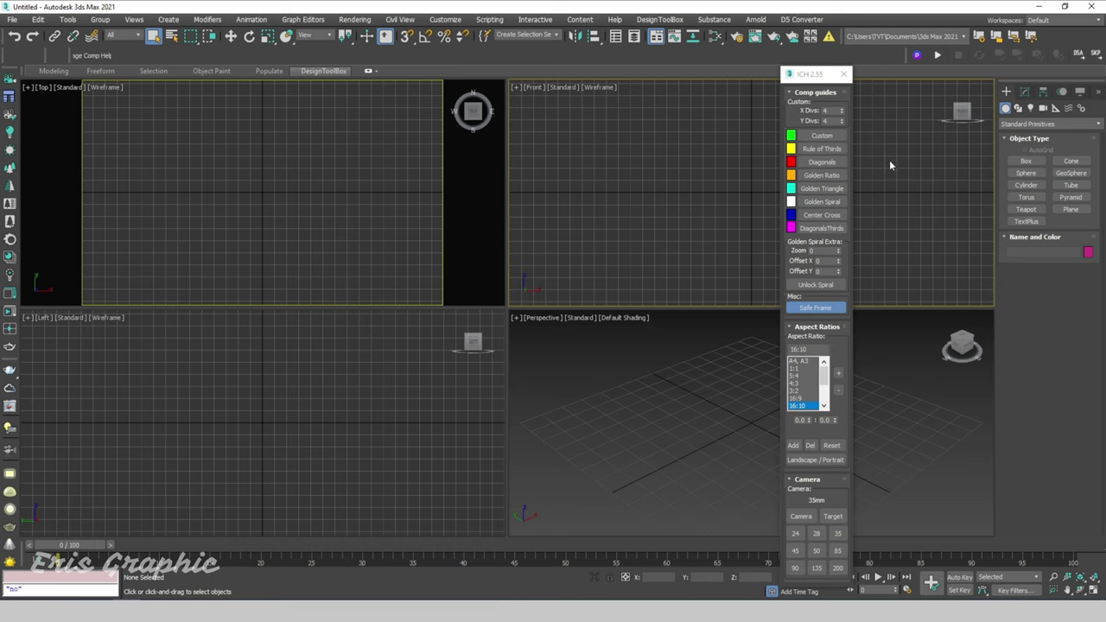